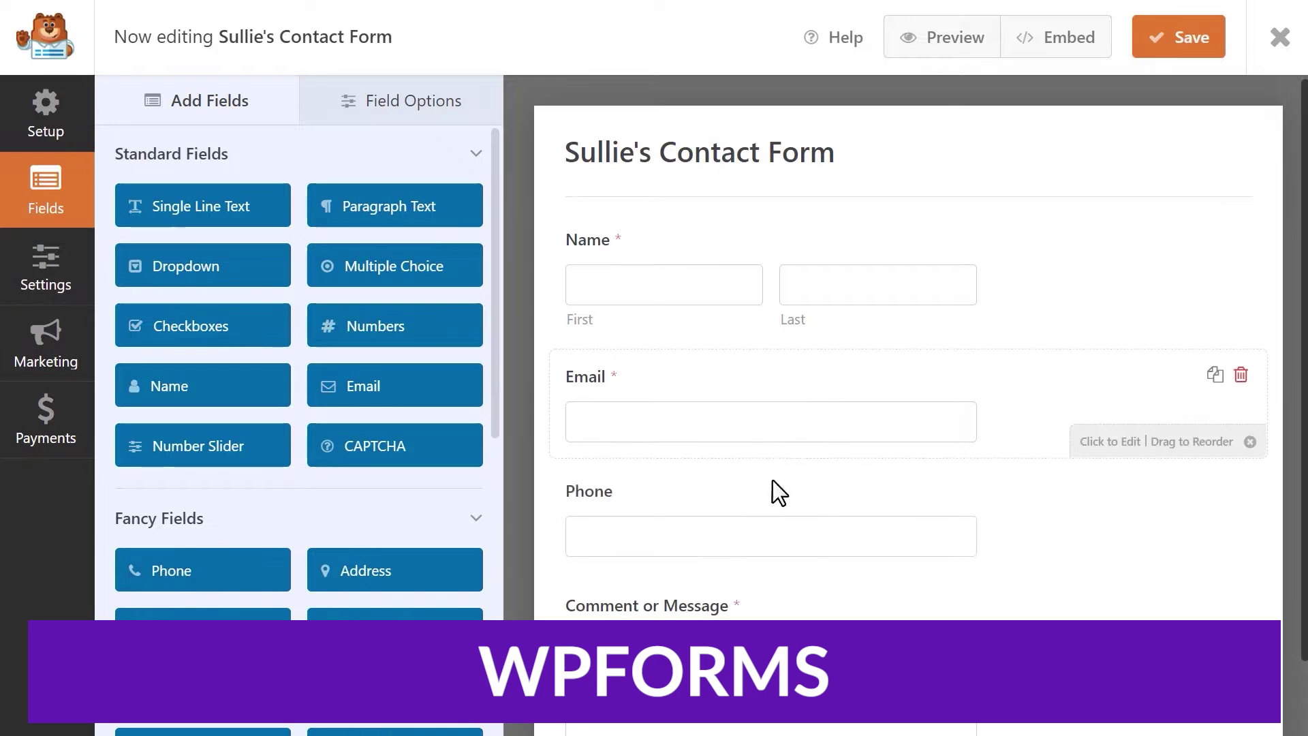
Add a Website / URL field below Phone on the sample contact form
left_click_drag(248, 695, 890, 571)
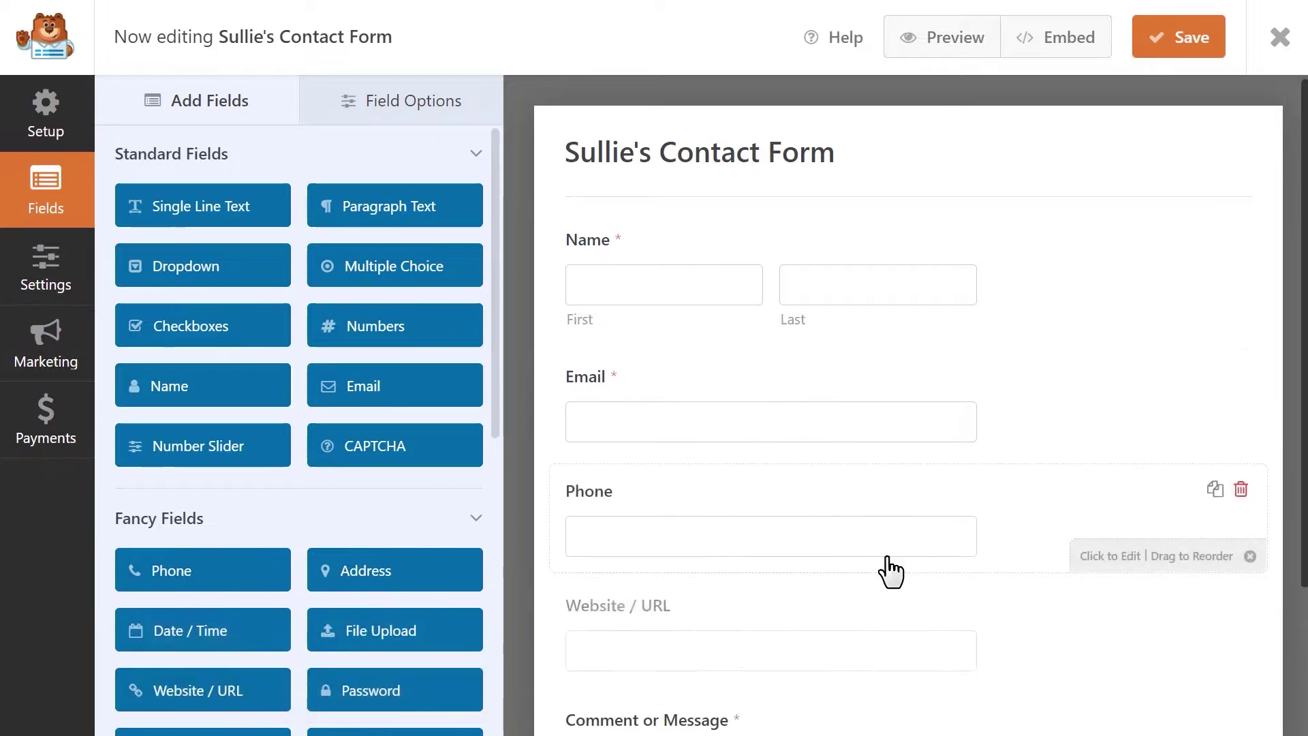
scroll(890, 570, "down", 3)
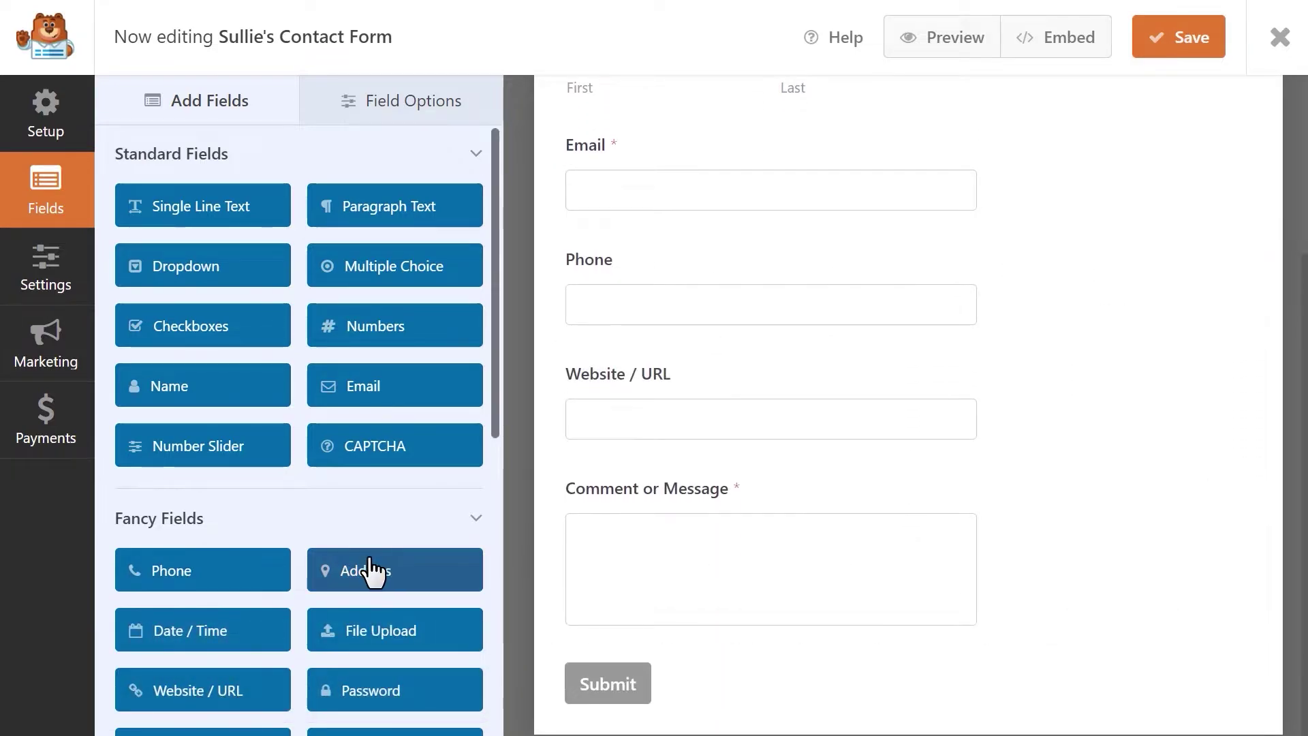
left_click_drag(370, 569, 896, 438)
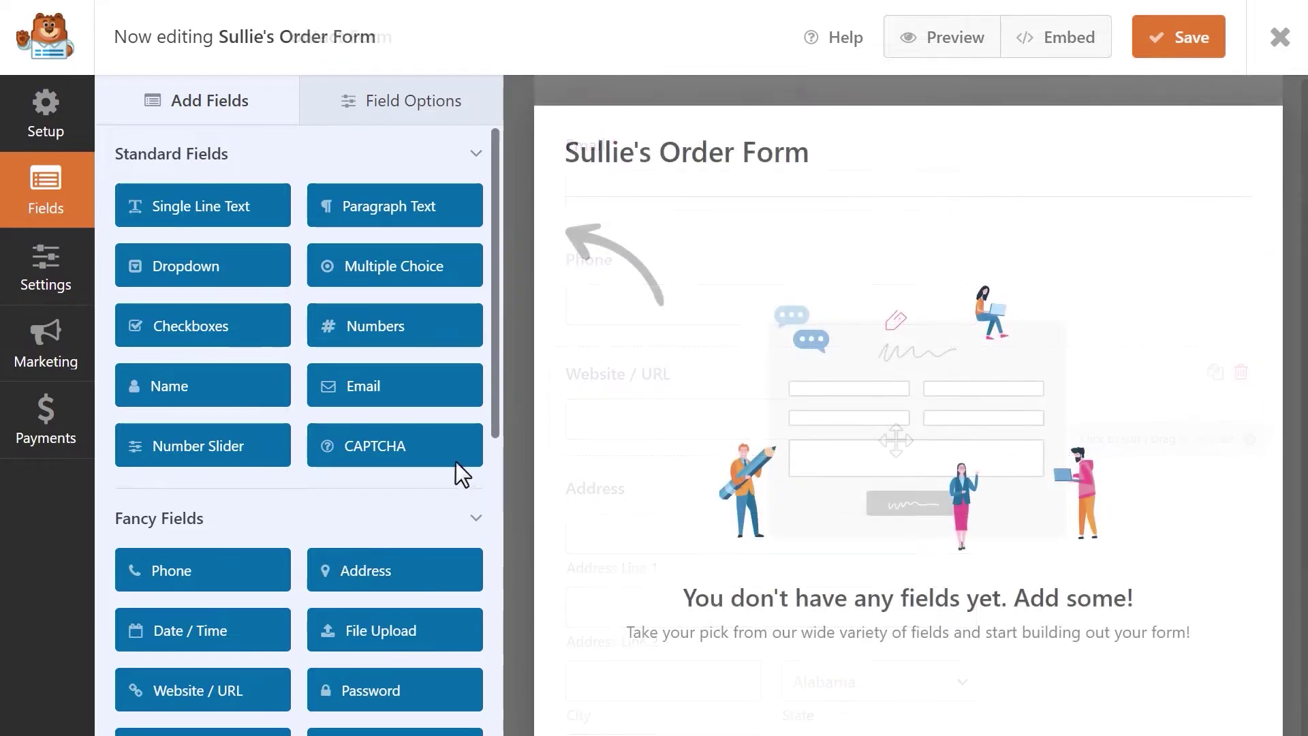
Add a Name field to the empty order form and an Address field below Phone
left_click(258, 395)
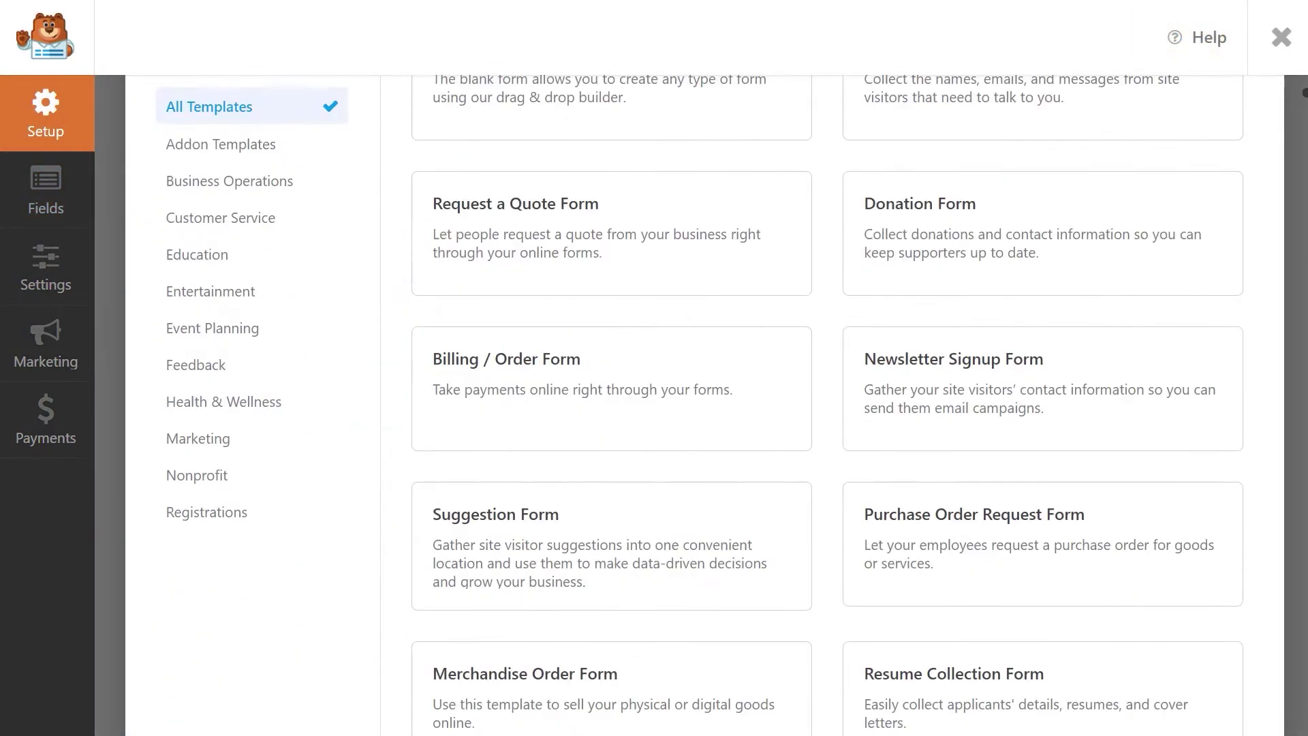
scroll(827, 409, "down", 20)
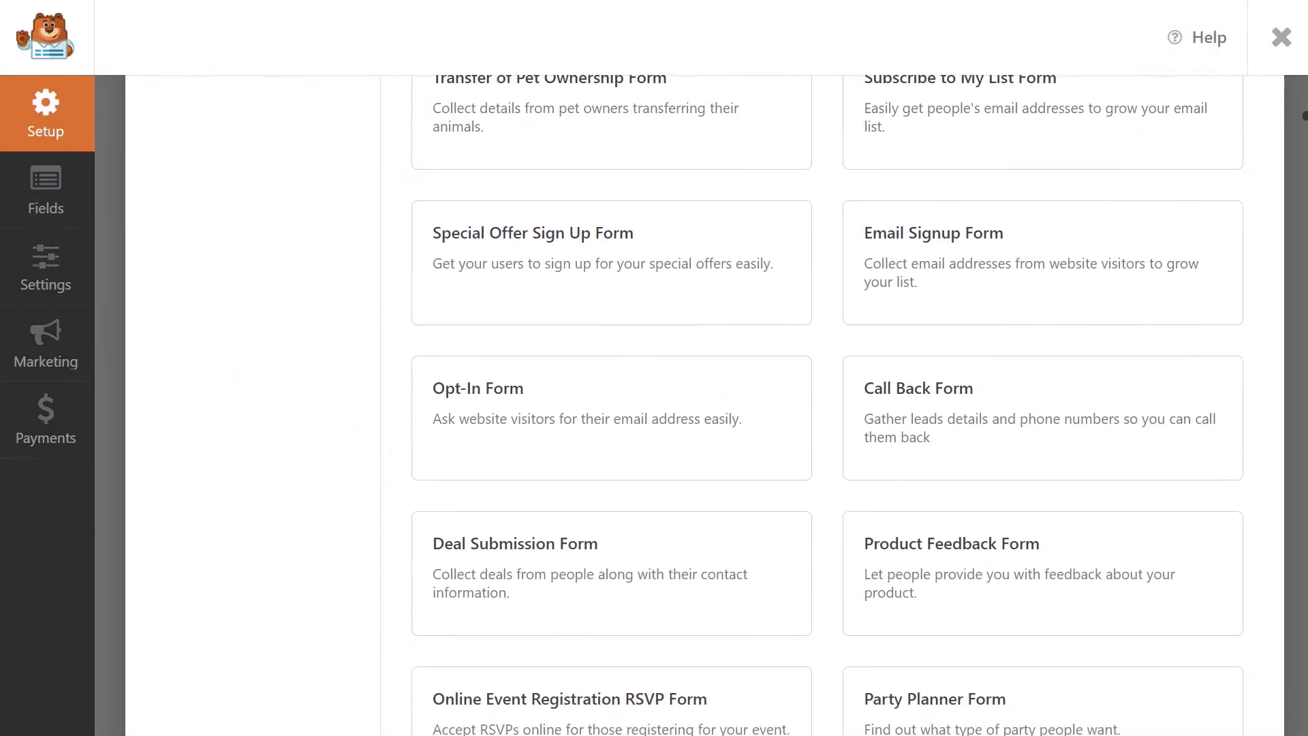
scroll(827, 409, "down", 12)
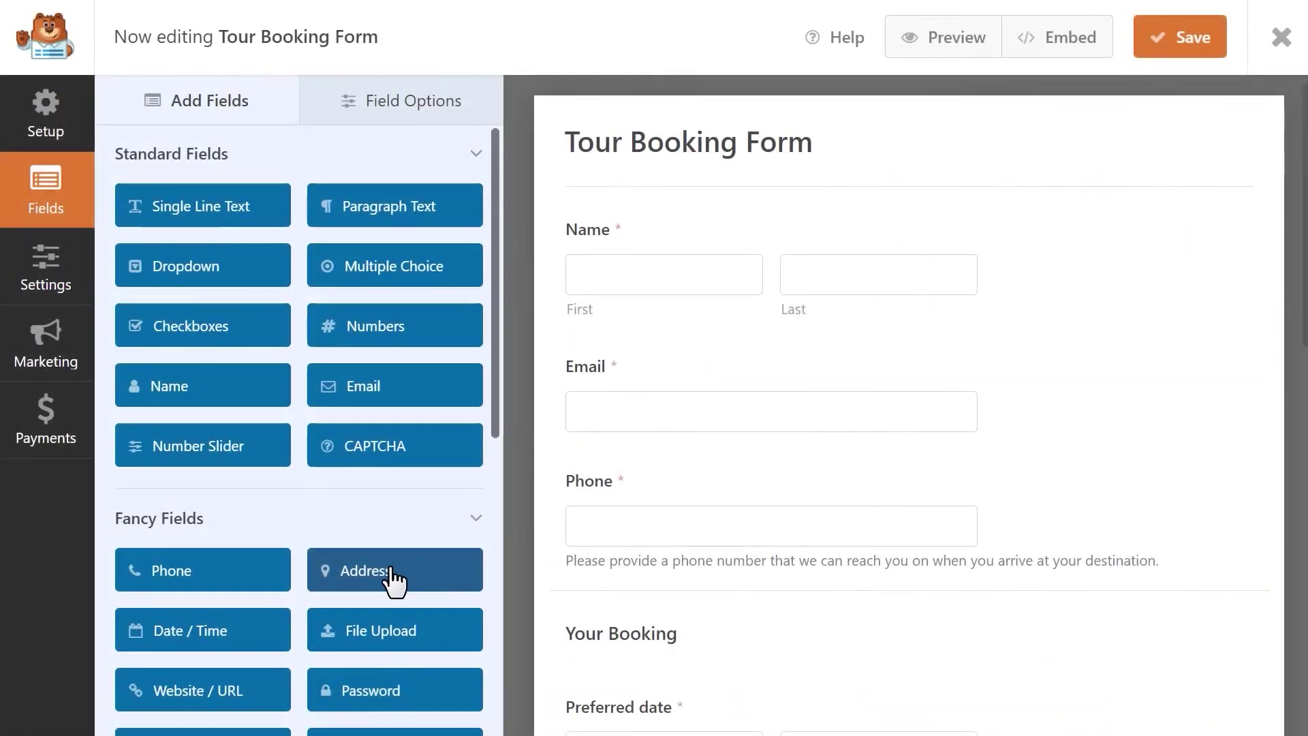
left_click_drag(389, 568, 695, 563)
scroll(700, 580, "down", 10)
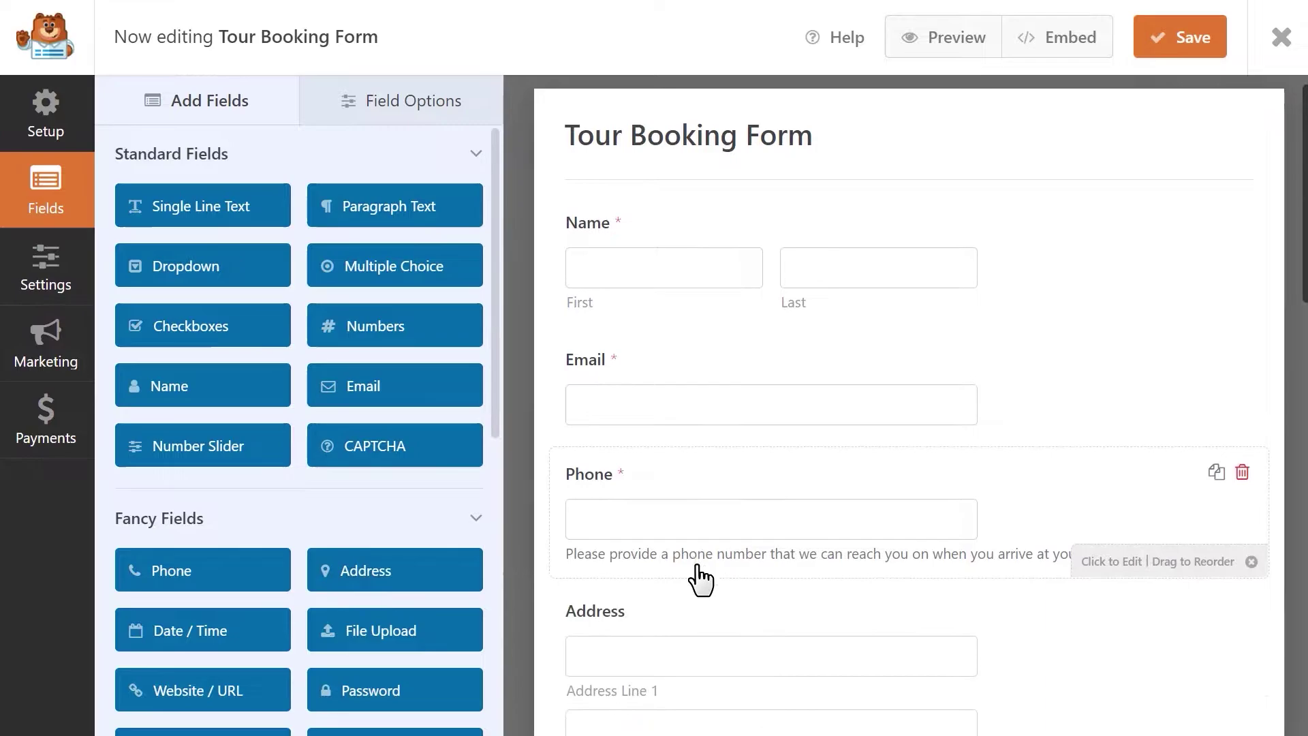
scroll(699, 581, "down", 6)
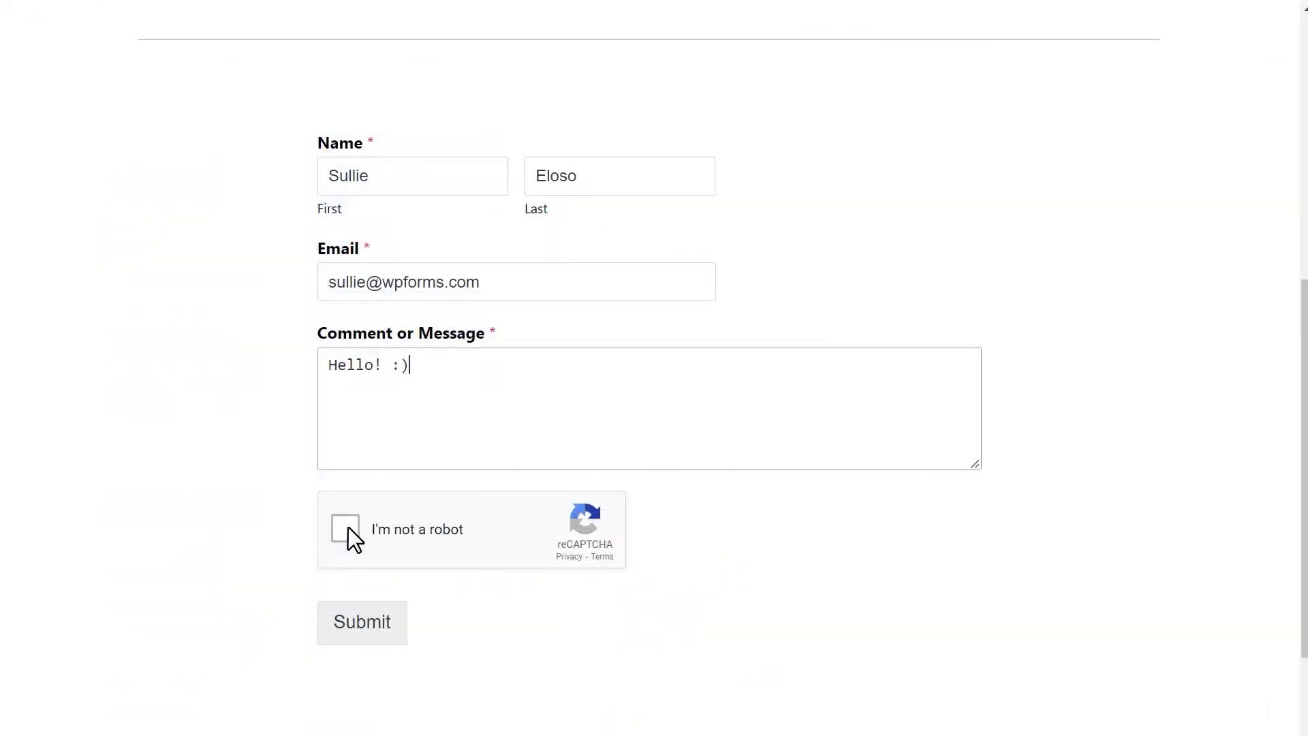
Complete the live form's captcha check, then set the Custom Captcha type to Question and Answer
left_click(349, 527)
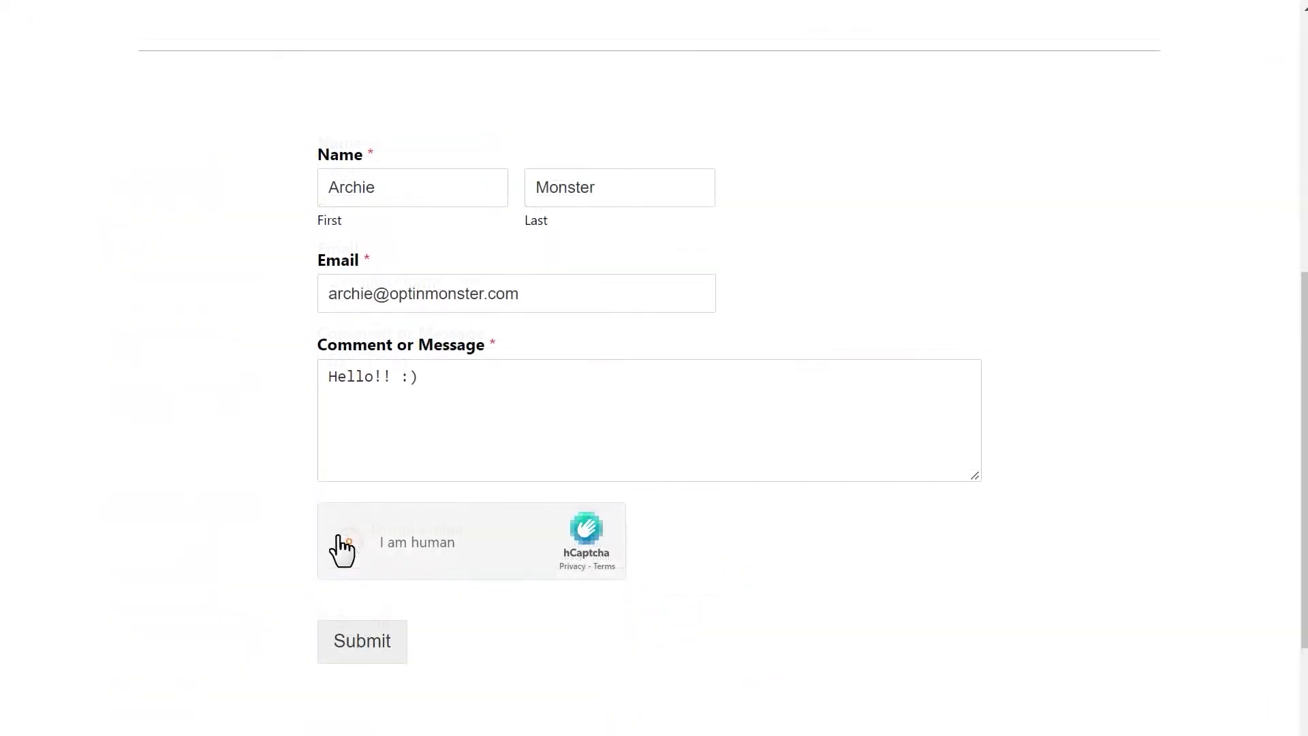
left_click(339, 549)
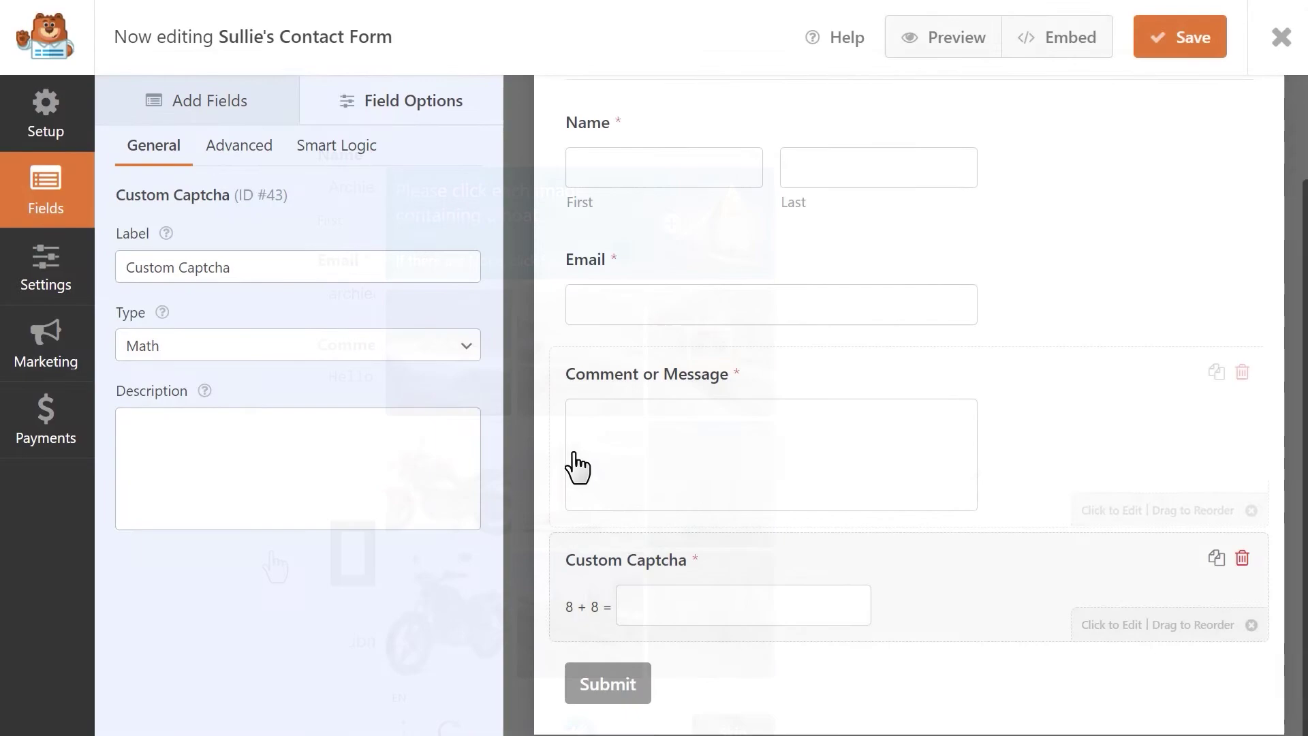
left_click(455, 345)
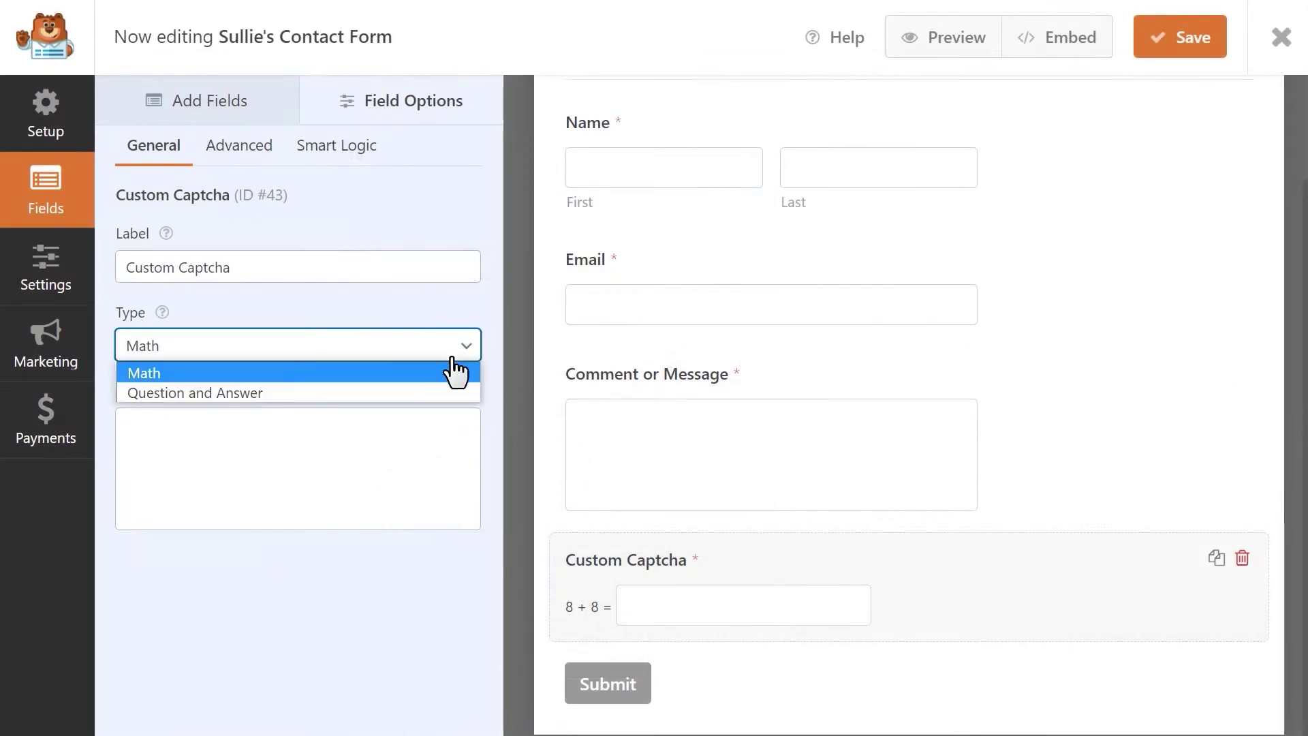
left_click(442, 390)
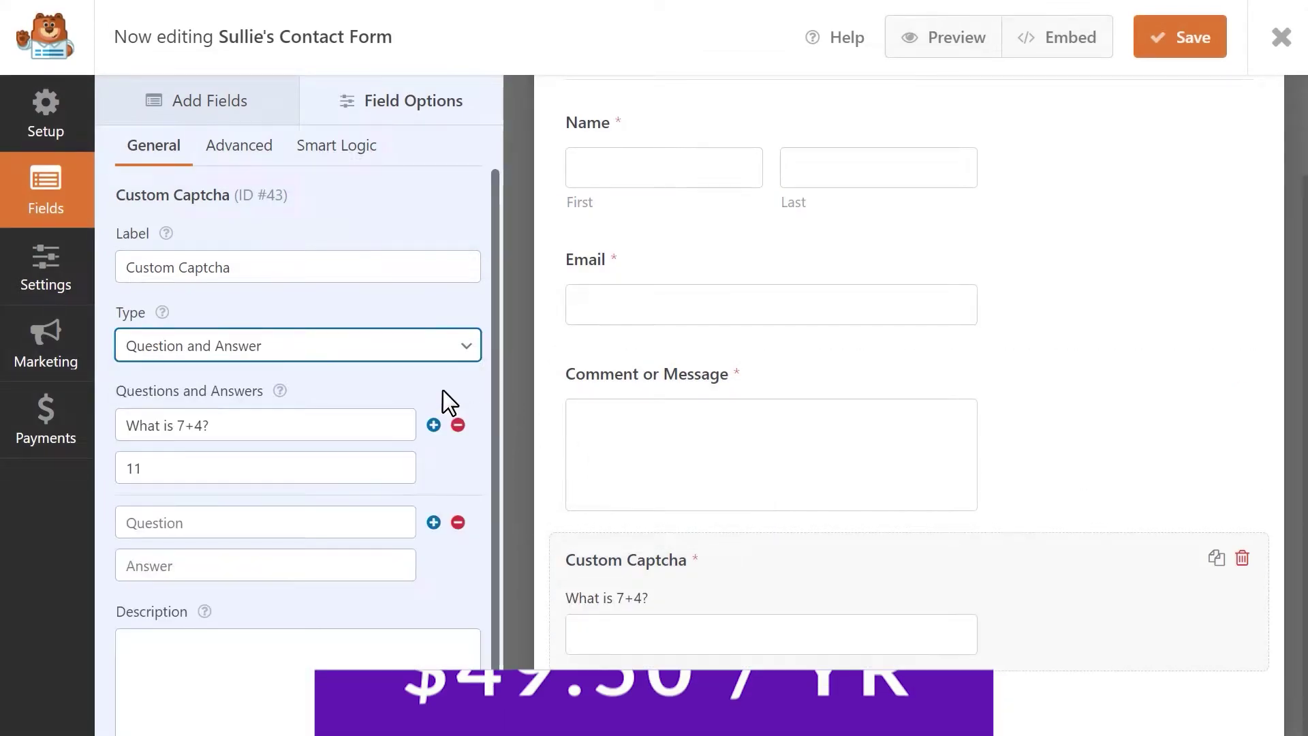
left_click(371, 423)
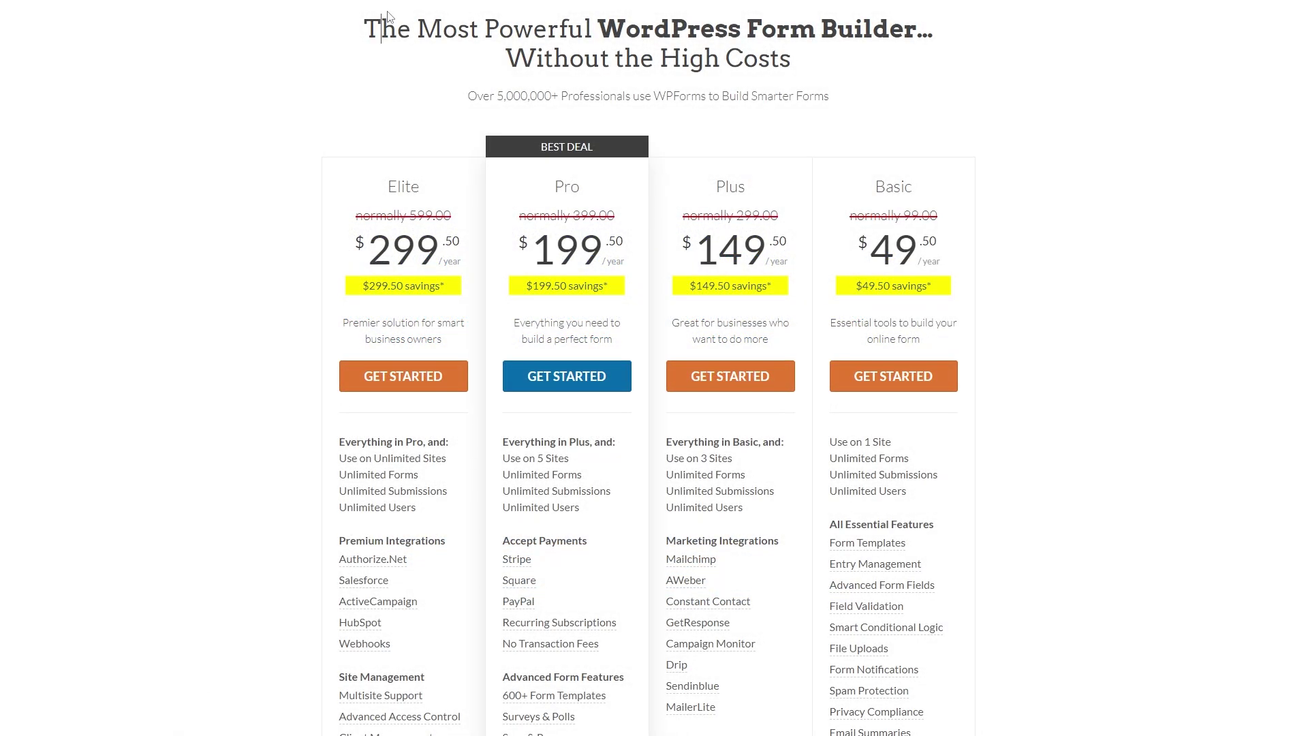
Choose the WPForms Pro plan to reach its $199.50 checkout
left_click(558, 380)
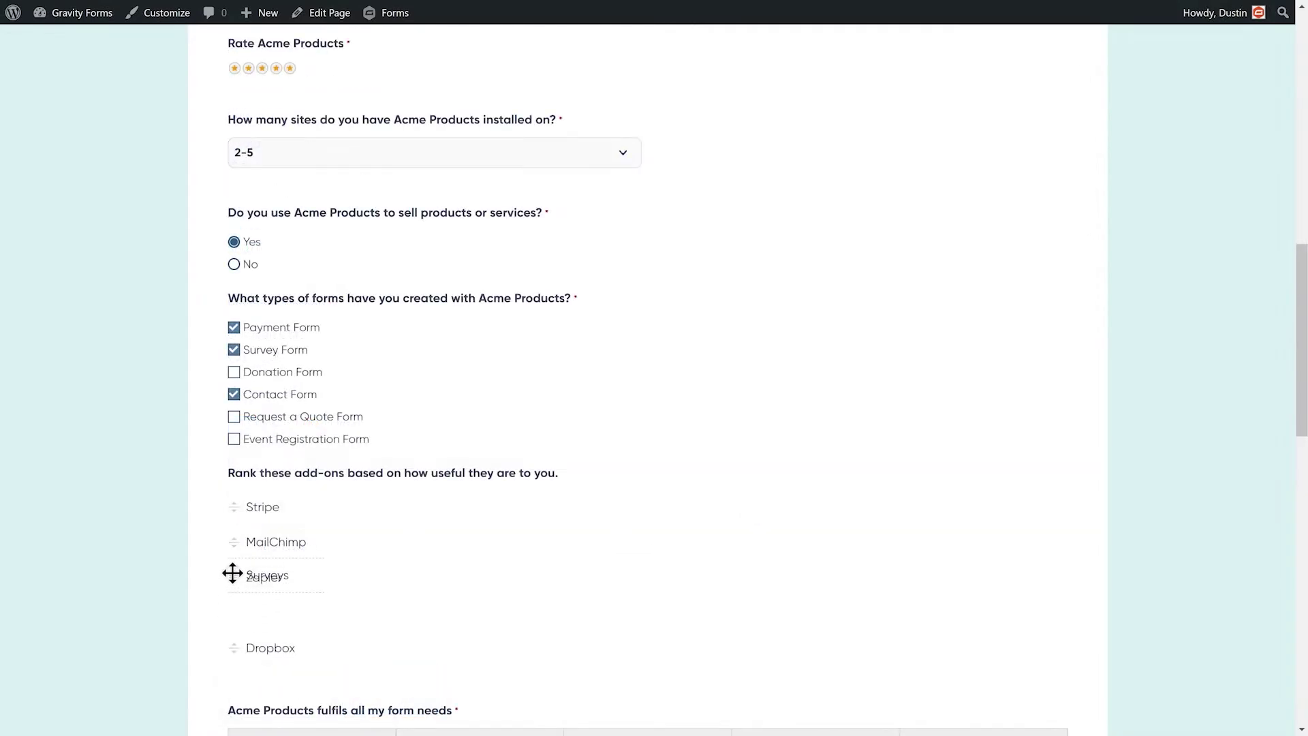
Move the Surveys choice higher in the sample form's ranking field
left_click_drag(233, 572, 222, 523)
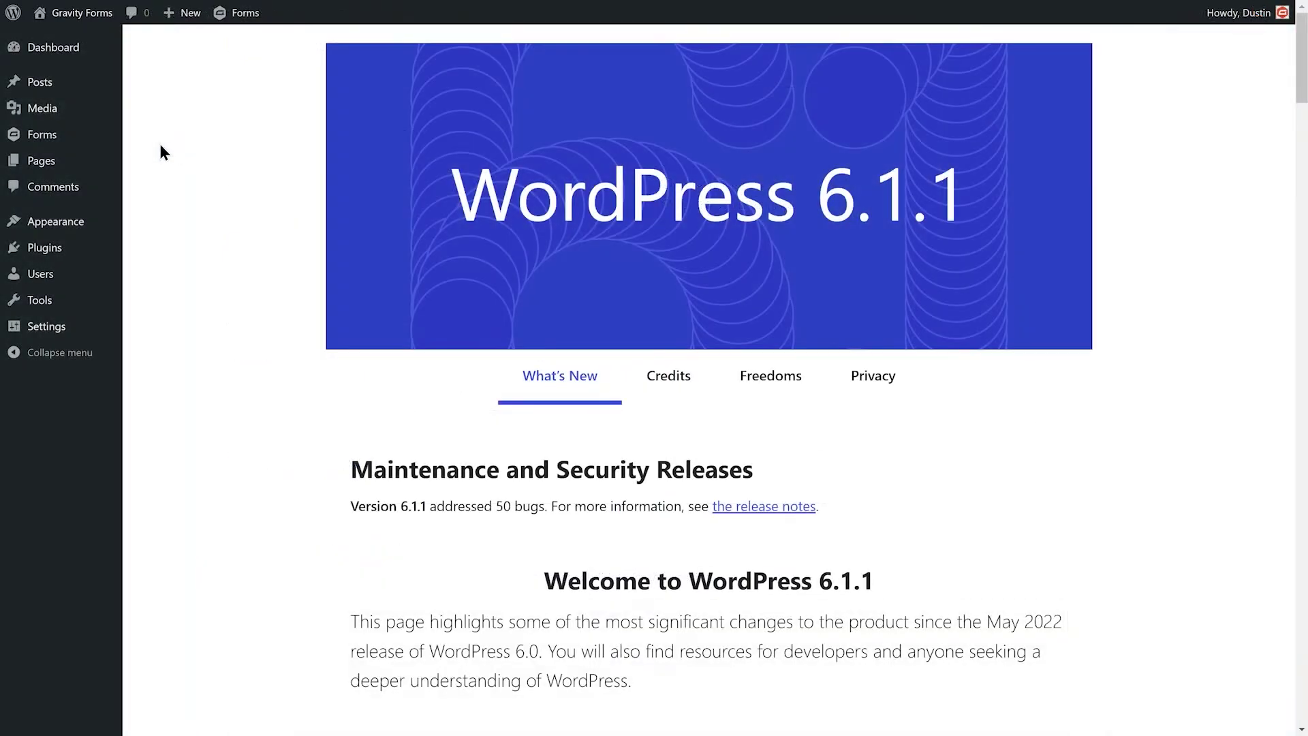
Create a new Gravity Forms form from the Blank Form option
mouse_move(103, 137)
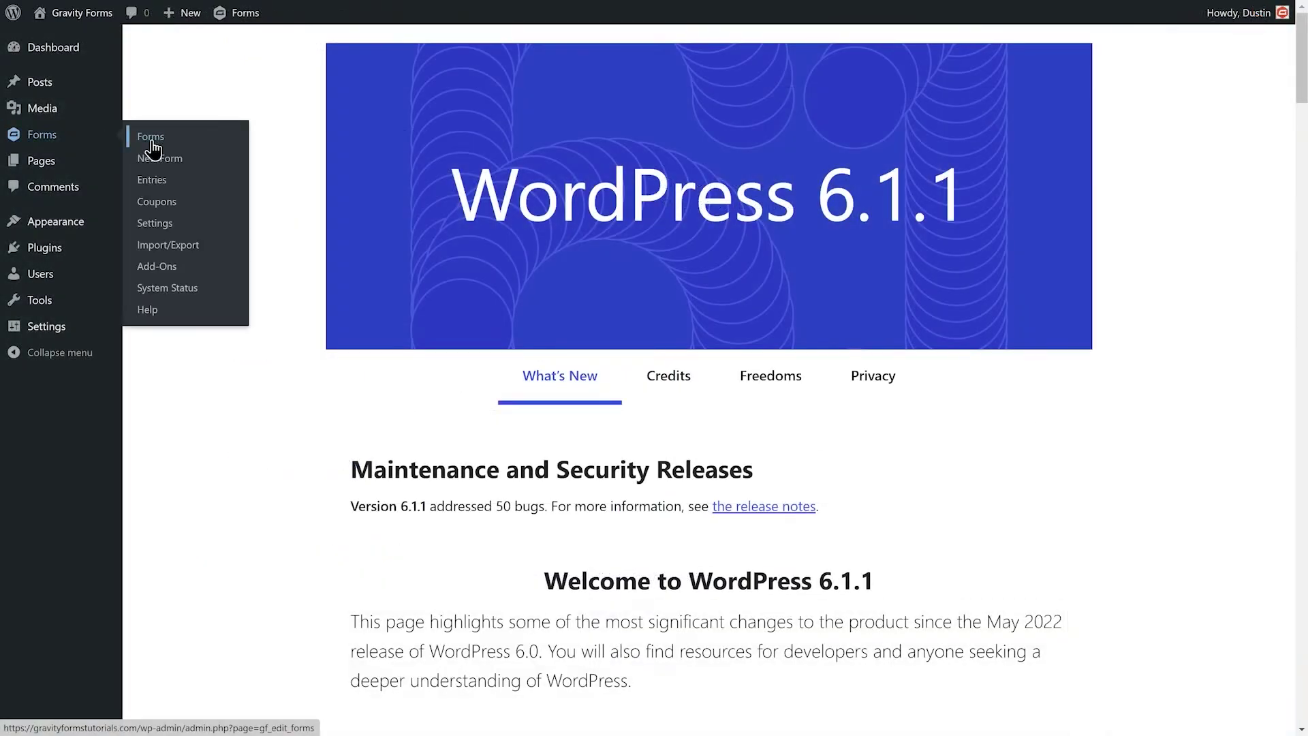
left_click(214, 163)
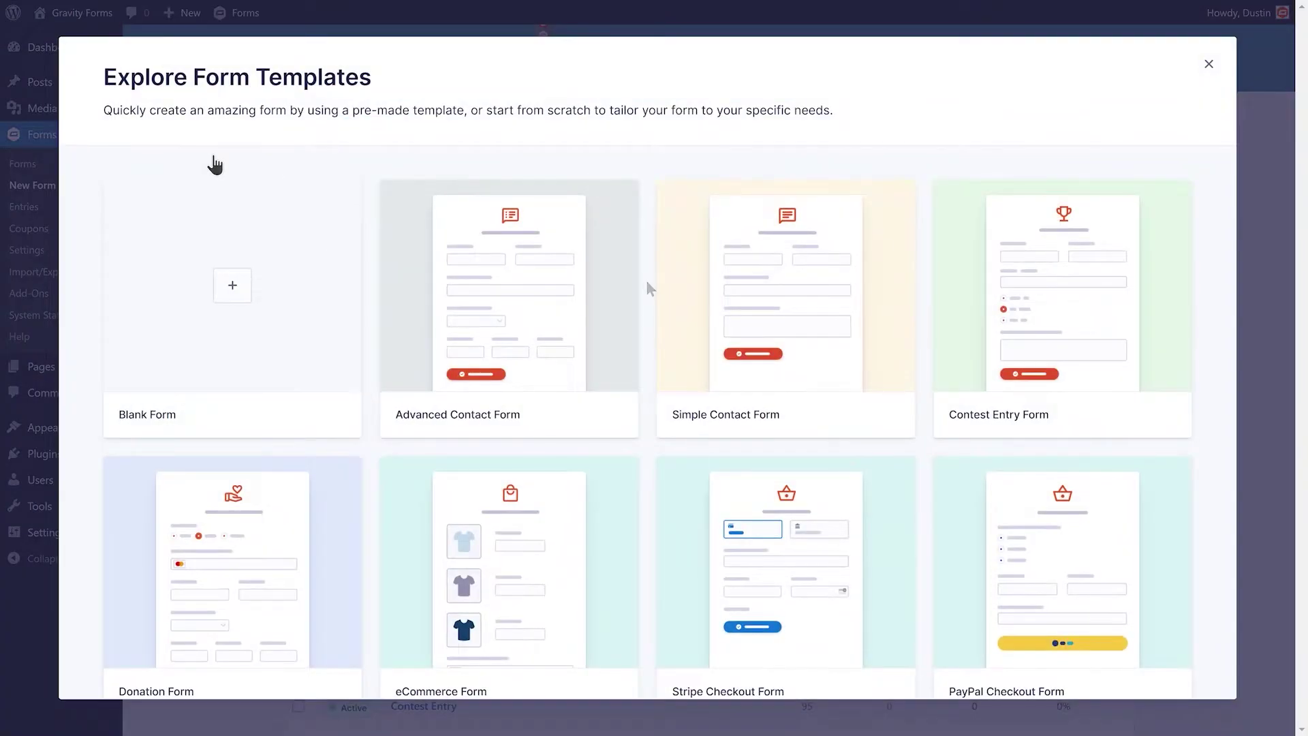
left_click(736, 286)
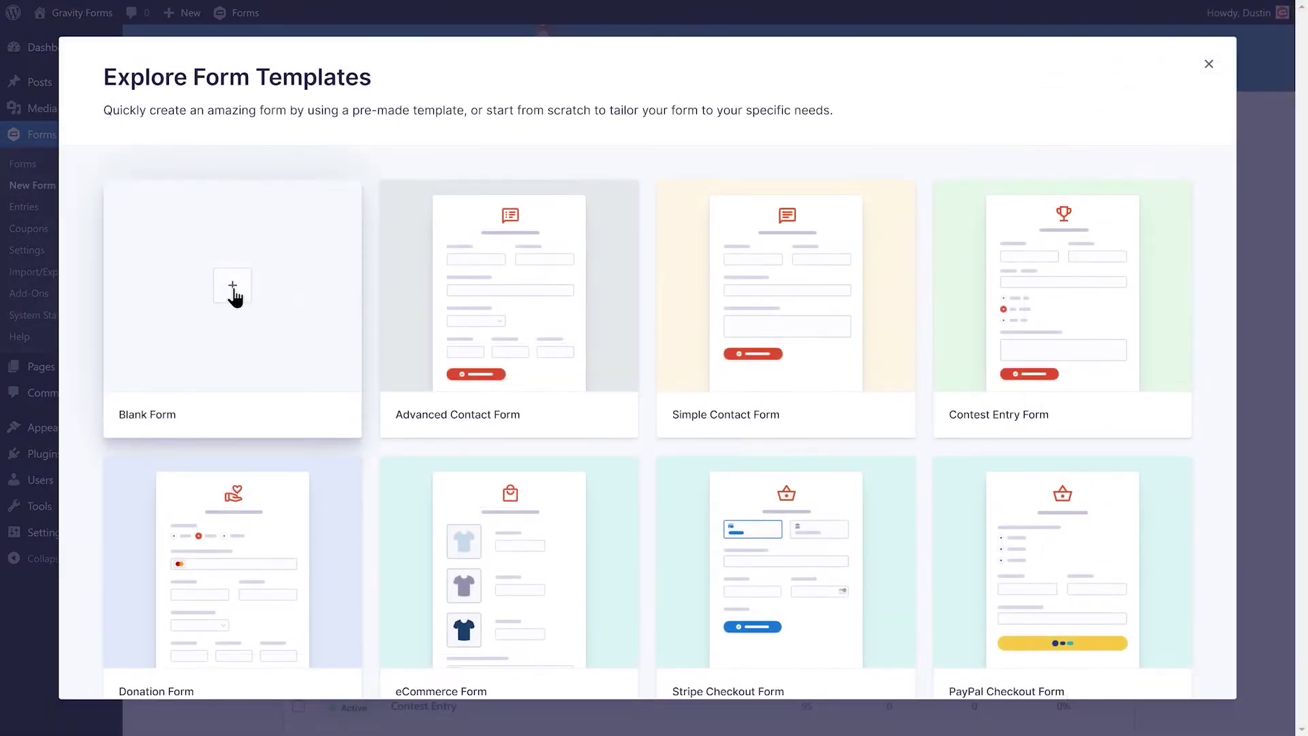
left_click(233, 286)
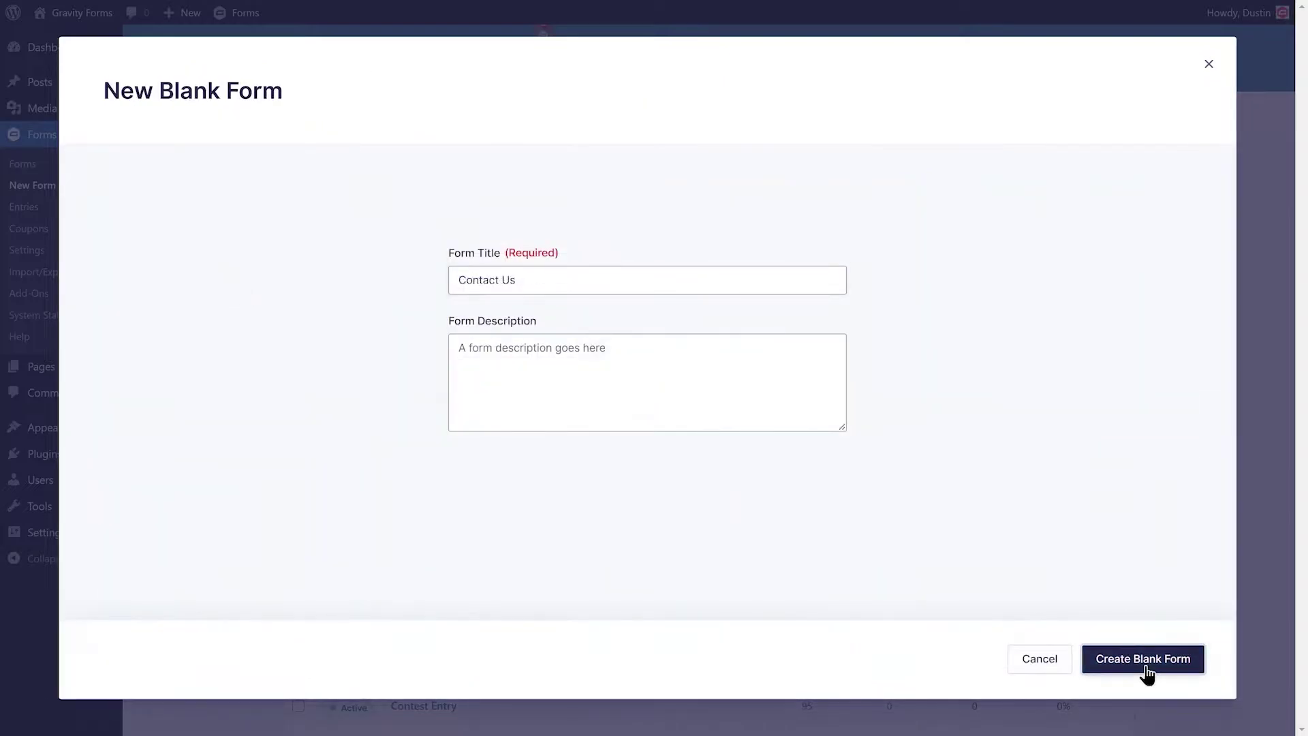
left_click(1146, 664)
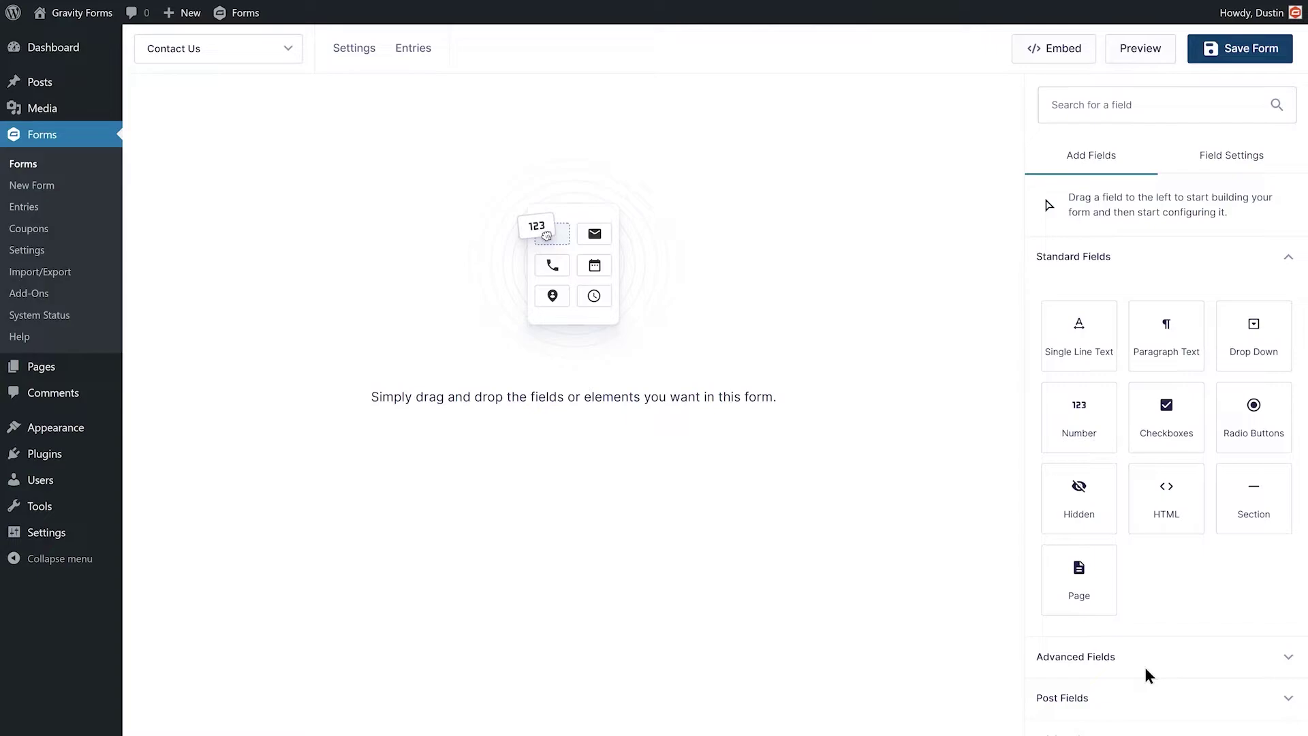
Add Name and Email fields from Advanced Fields to the new form
left_click(1142, 663)
left_click_drag(1111, 361, 731, 198)
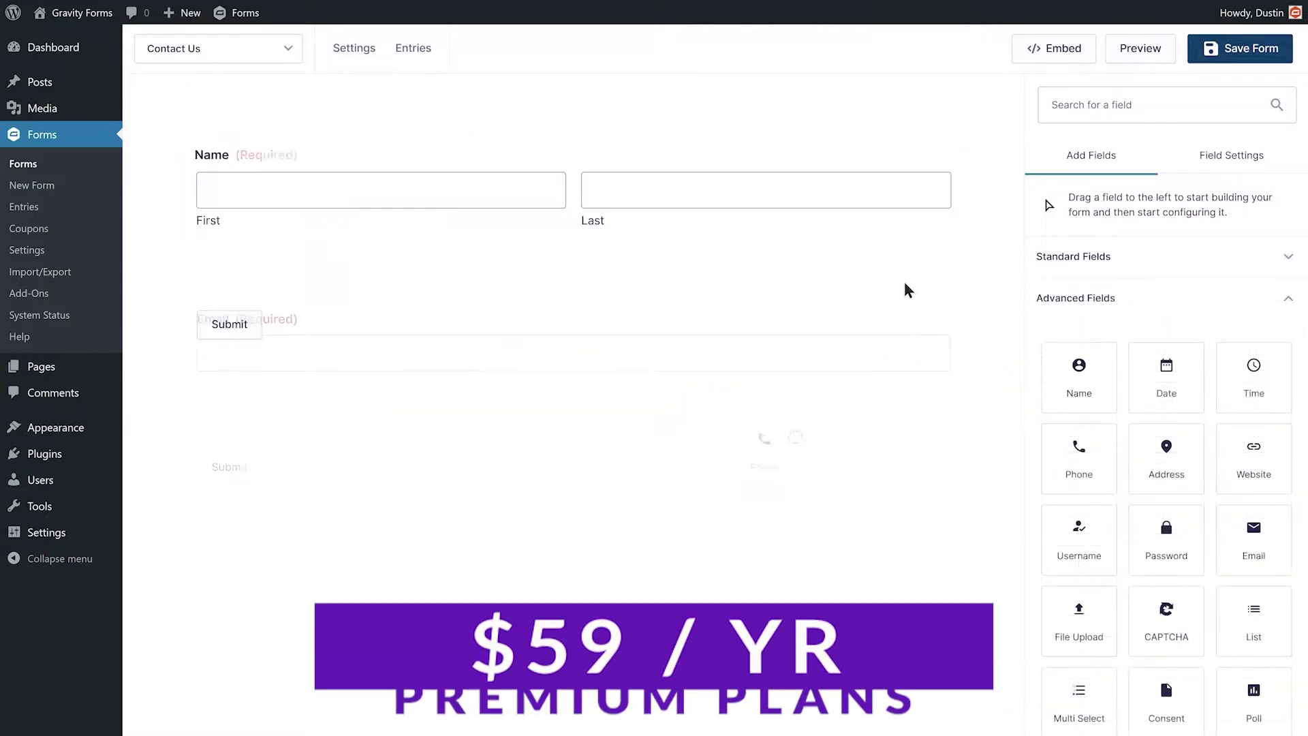
left_click_drag(1078, 450, 741, 427)
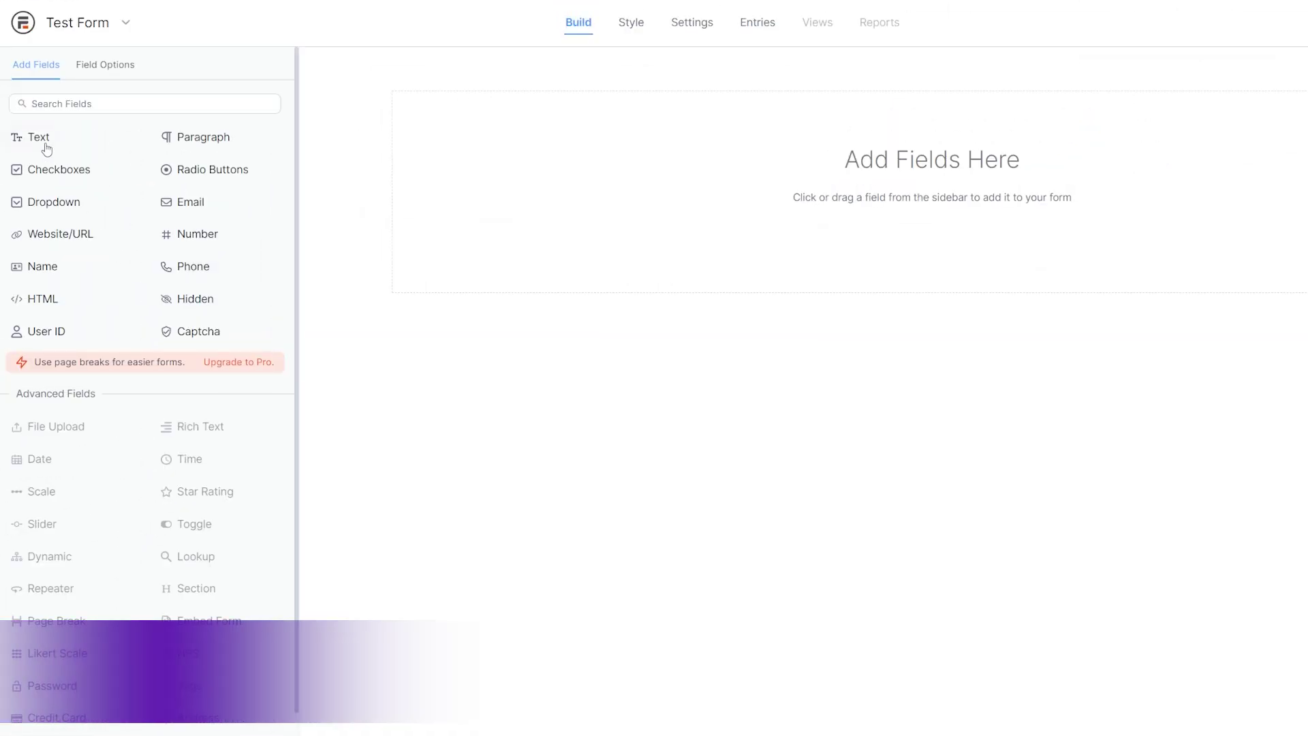
Add a Text field to the Formidable form and relabel it Test Text Field
left_click_drag(44, 143, 547, 170)
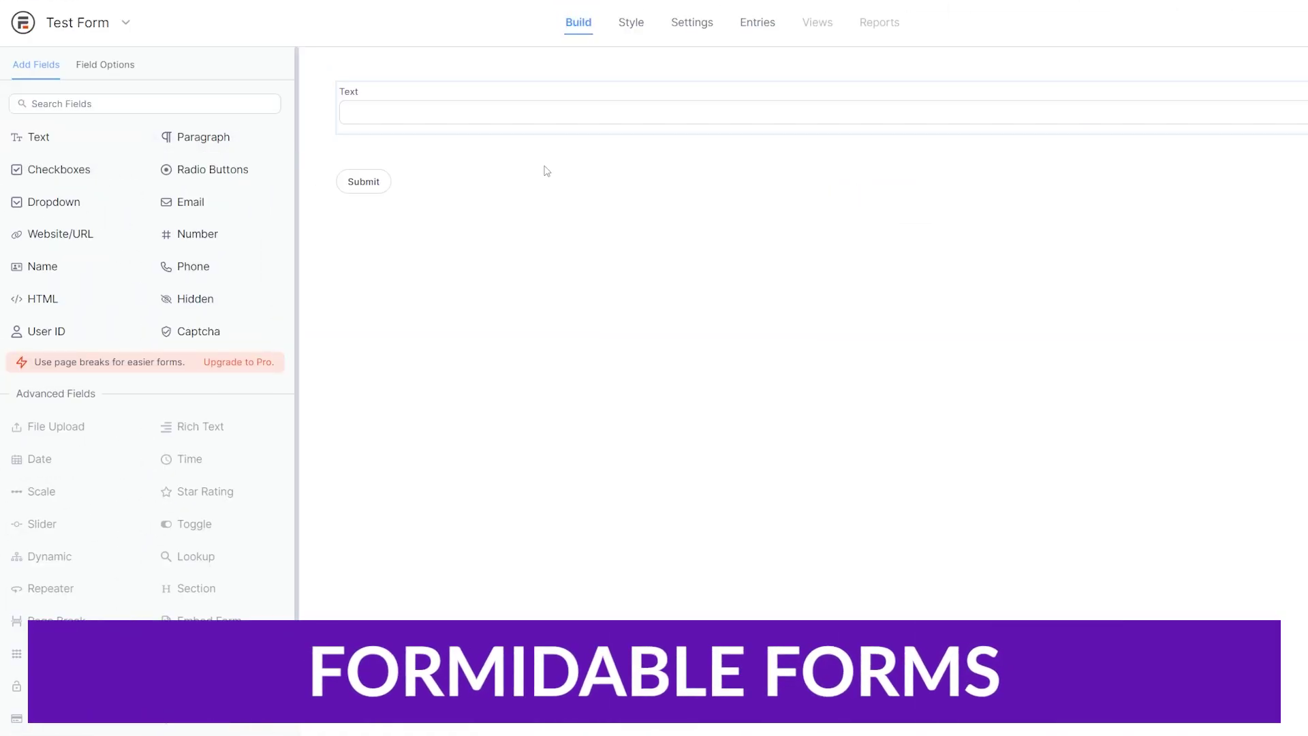
left_click(382, 110)
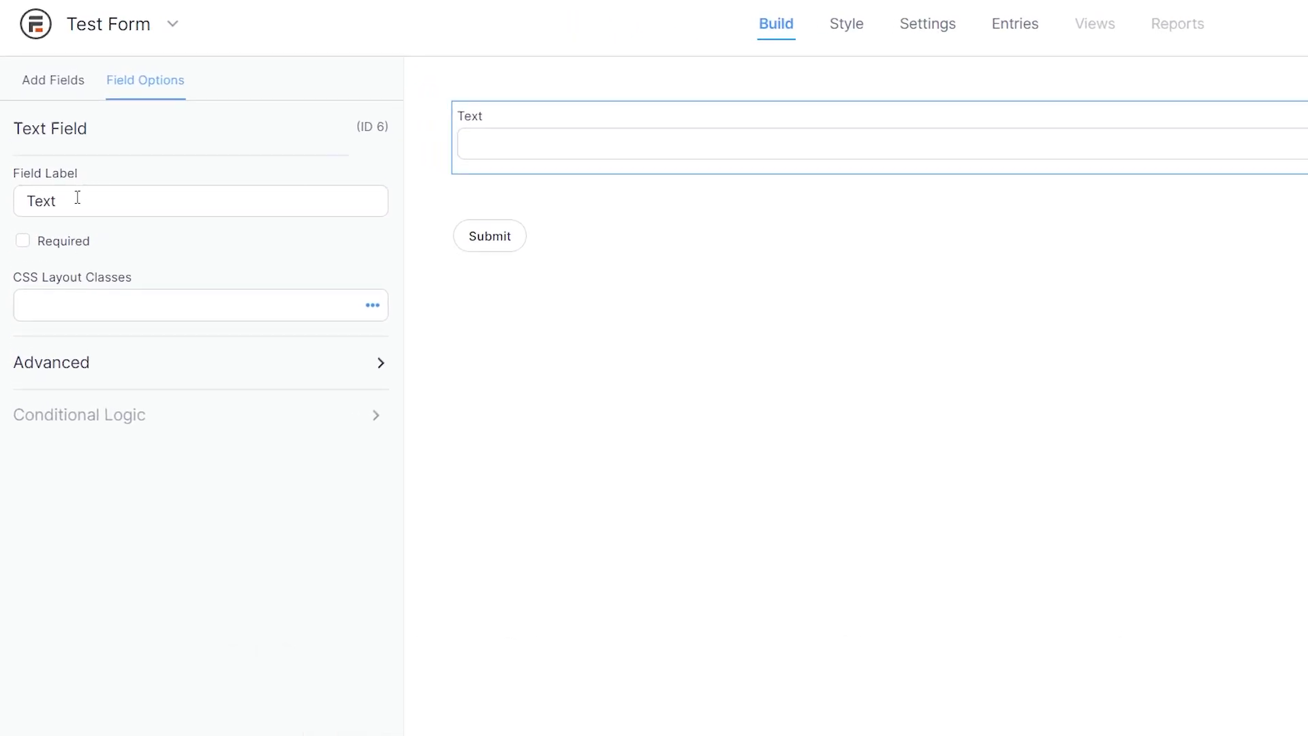
left_click_drag(77, 197, 12, 207)
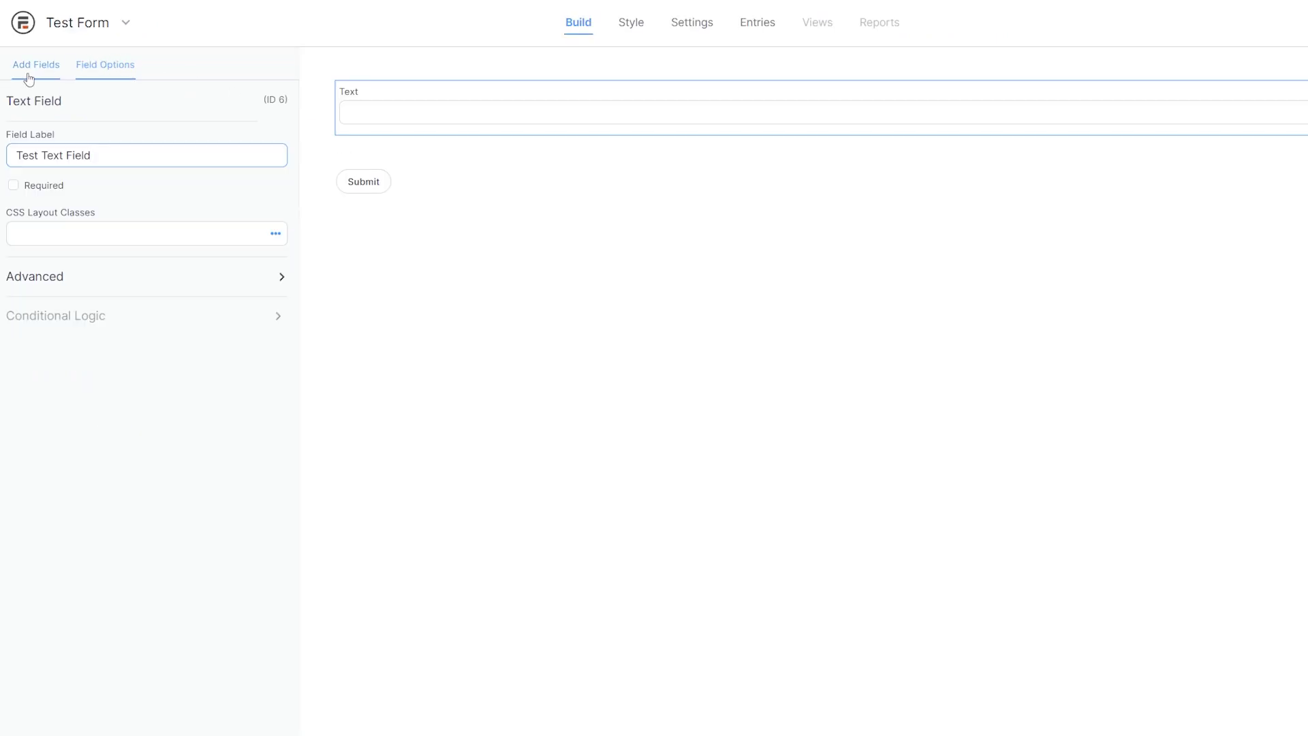
left_click(29, 76)
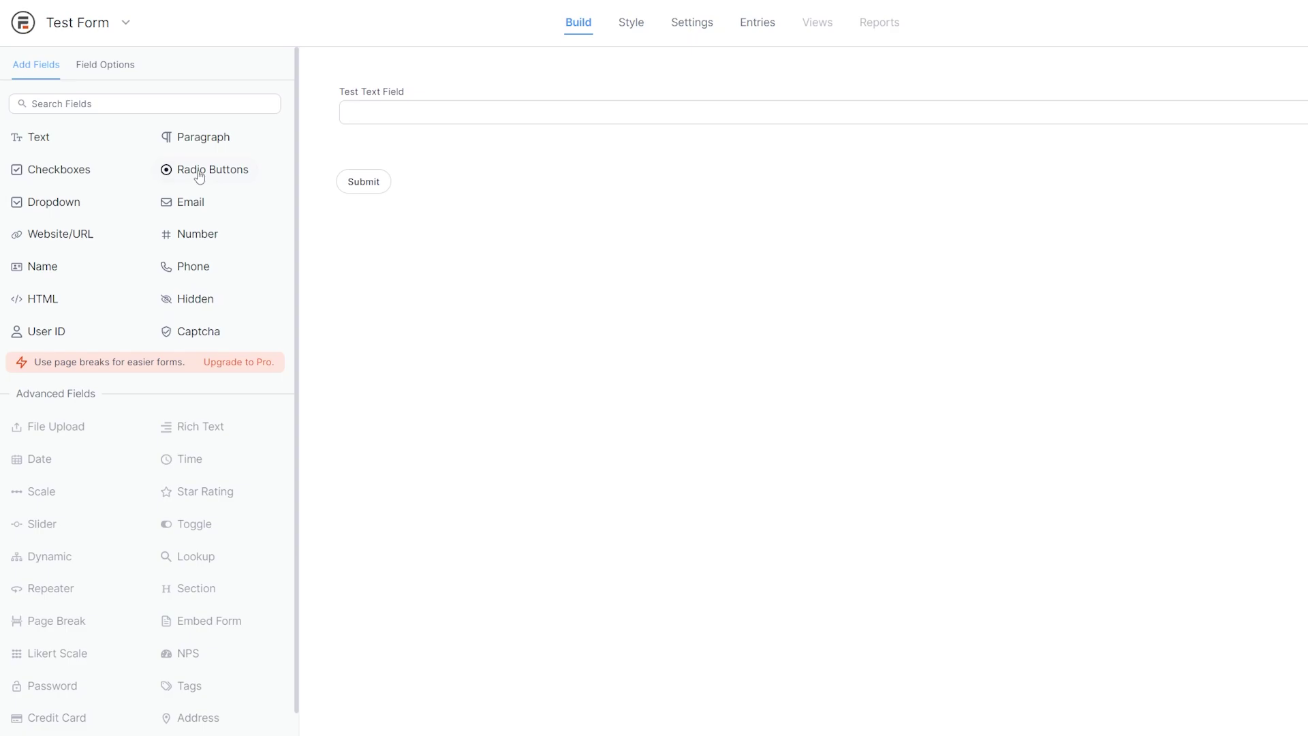
Add a Radio Buttons field below it and rename Option 1 to Button 1
left_click_drag(199, 175, 411, 155)
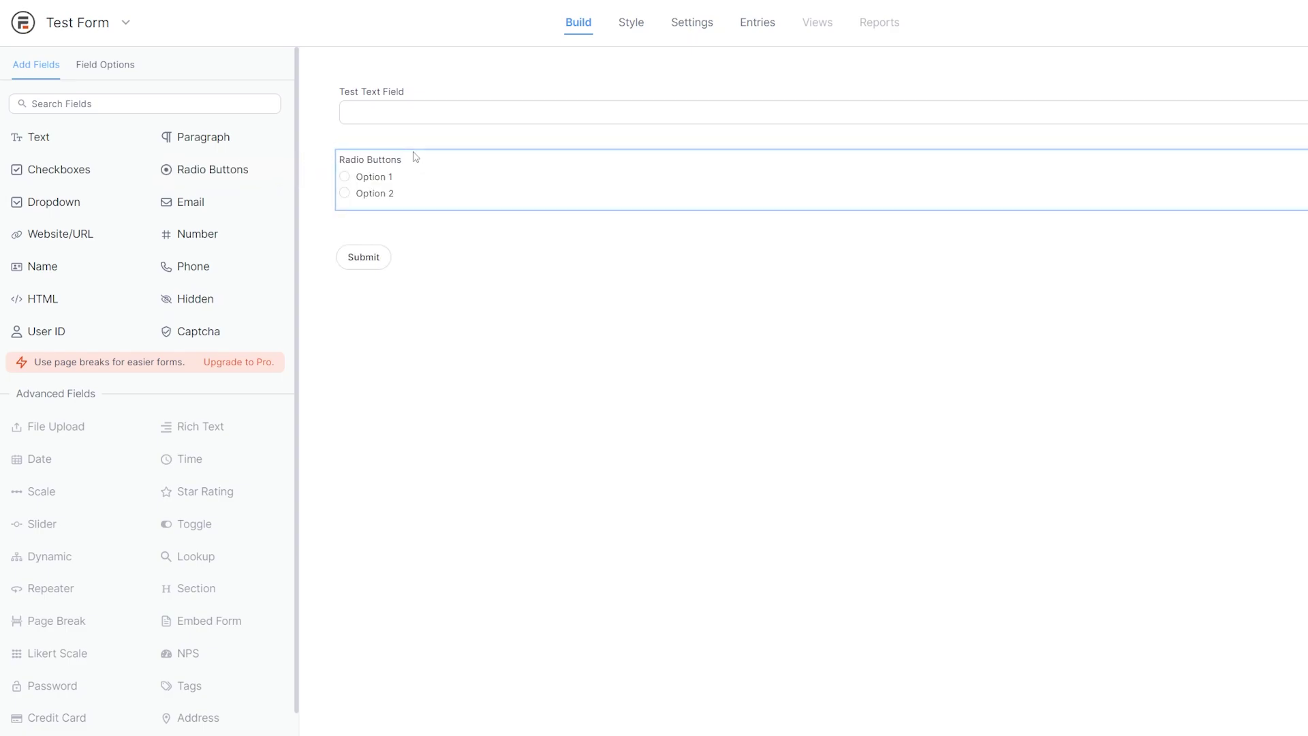
left_click(373, 201)
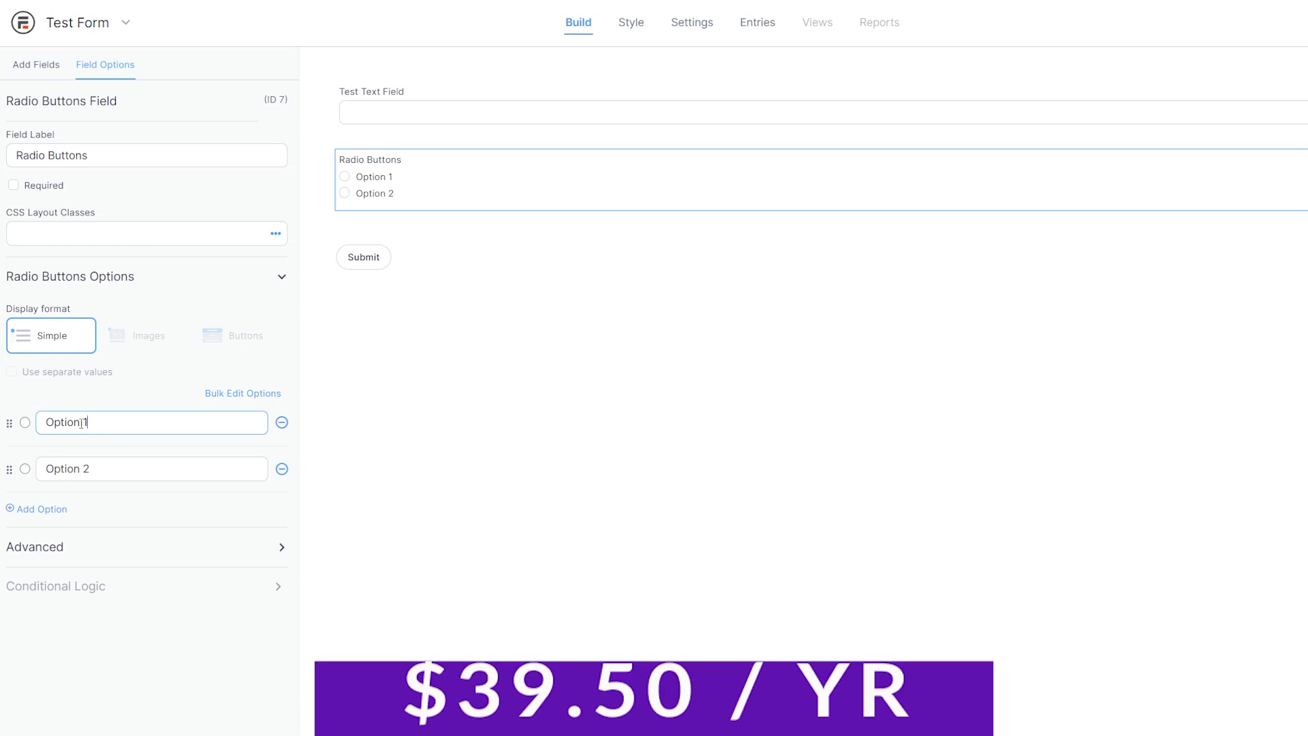
triple_click(49, 413)
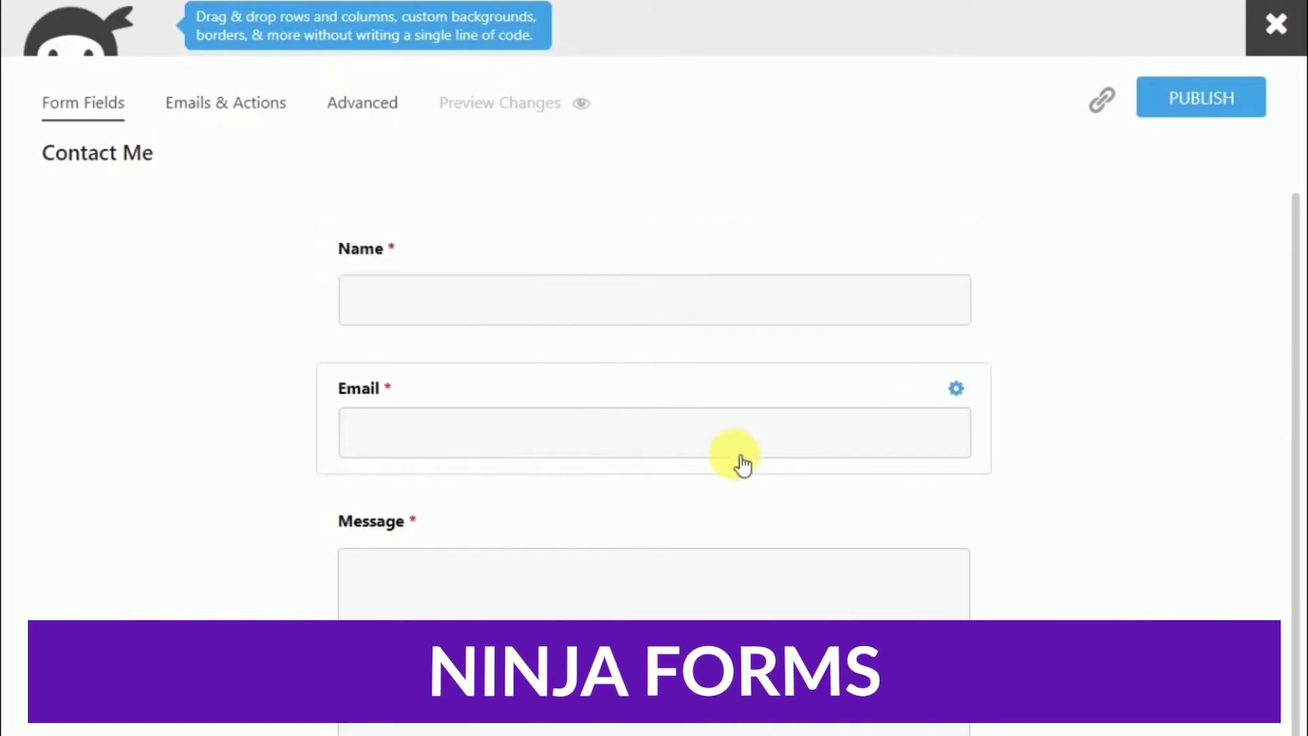
Close the Message field settings and edit the Name field's label
left_click(675, 616)
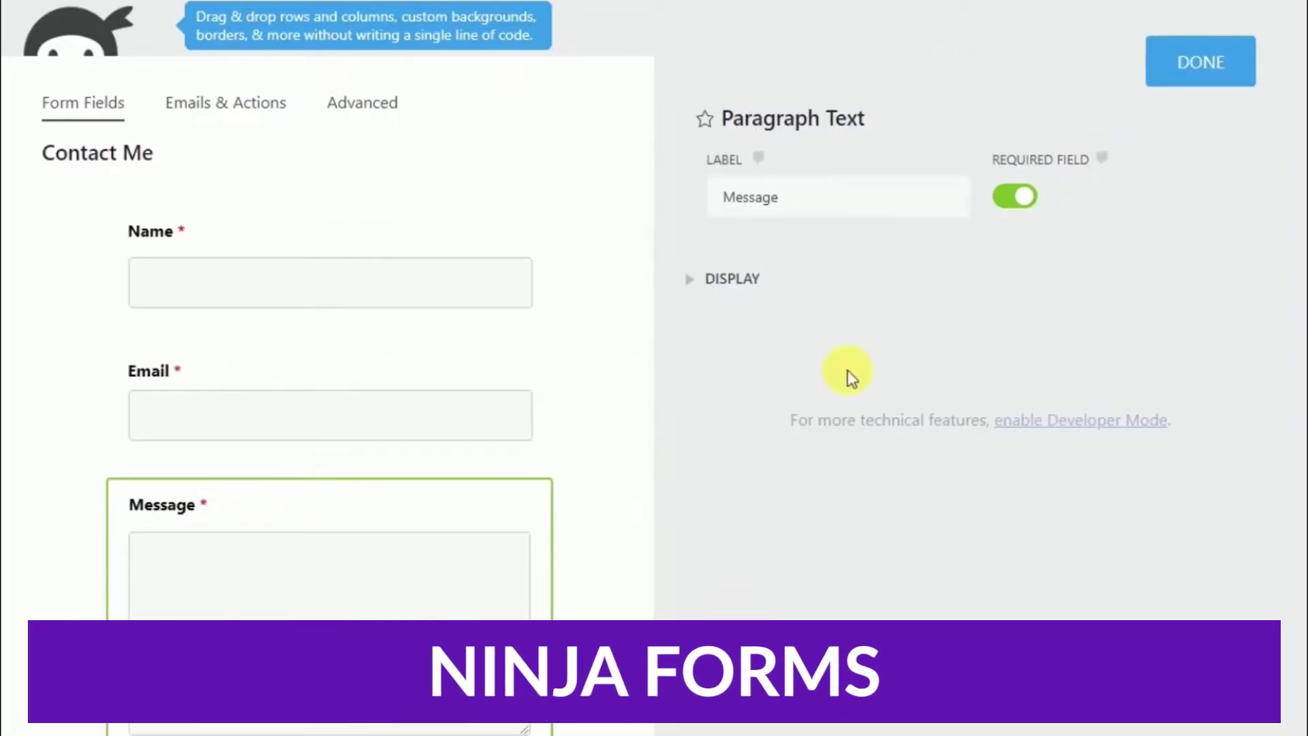
left_click(1204, 68)
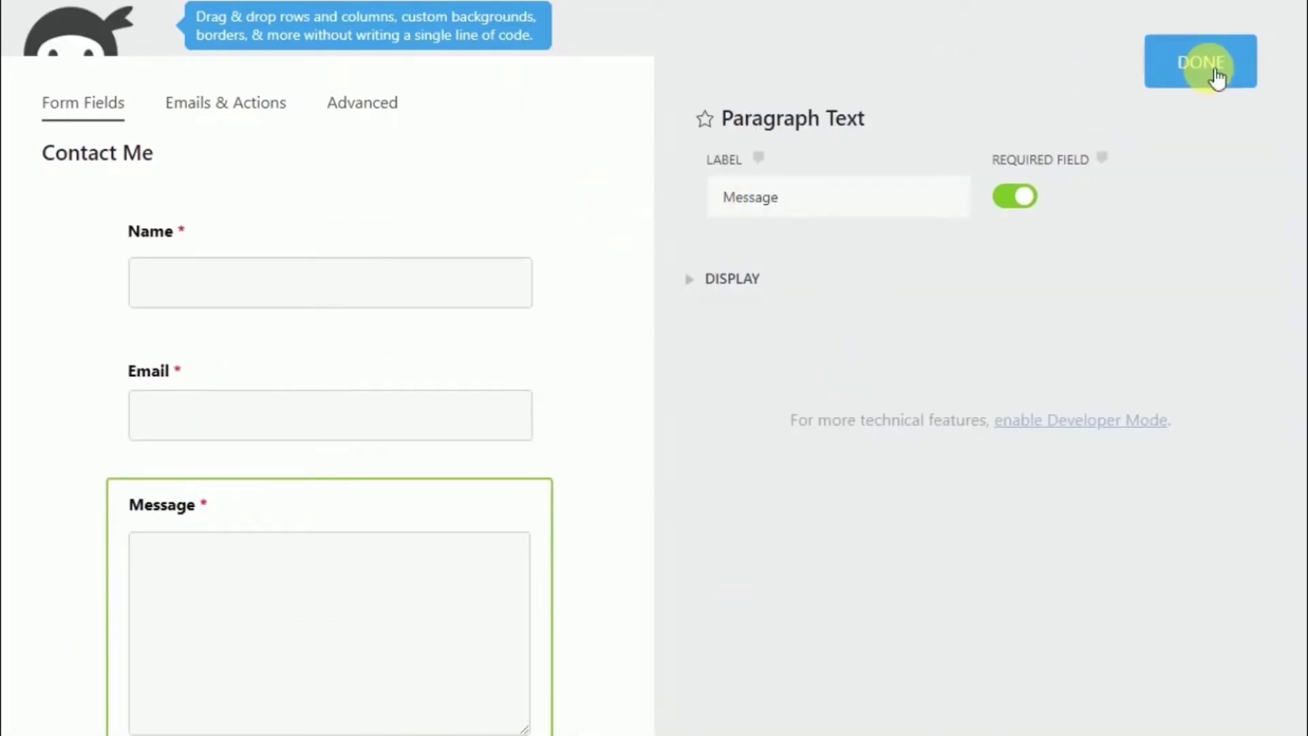
mouse_move(972, 242)
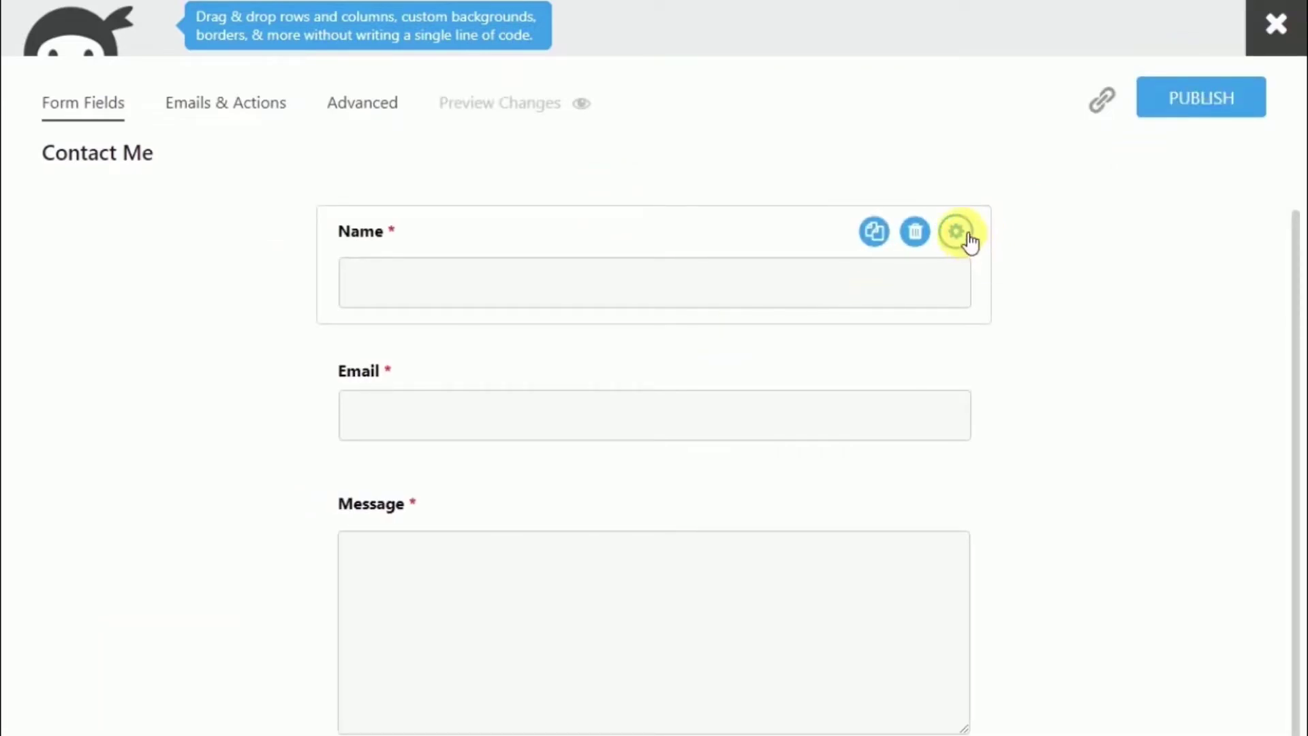
left_click(956, 232)
double_click(910, 203)
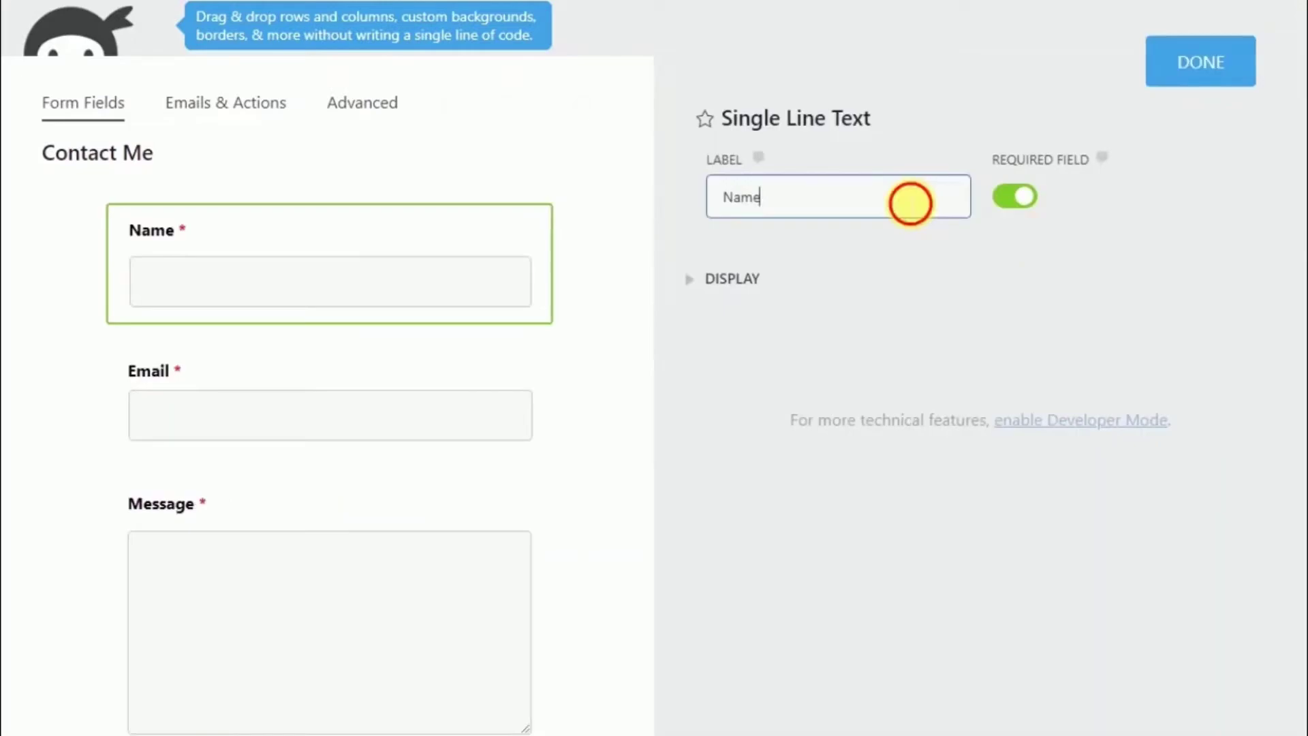
left_click(910, 203)
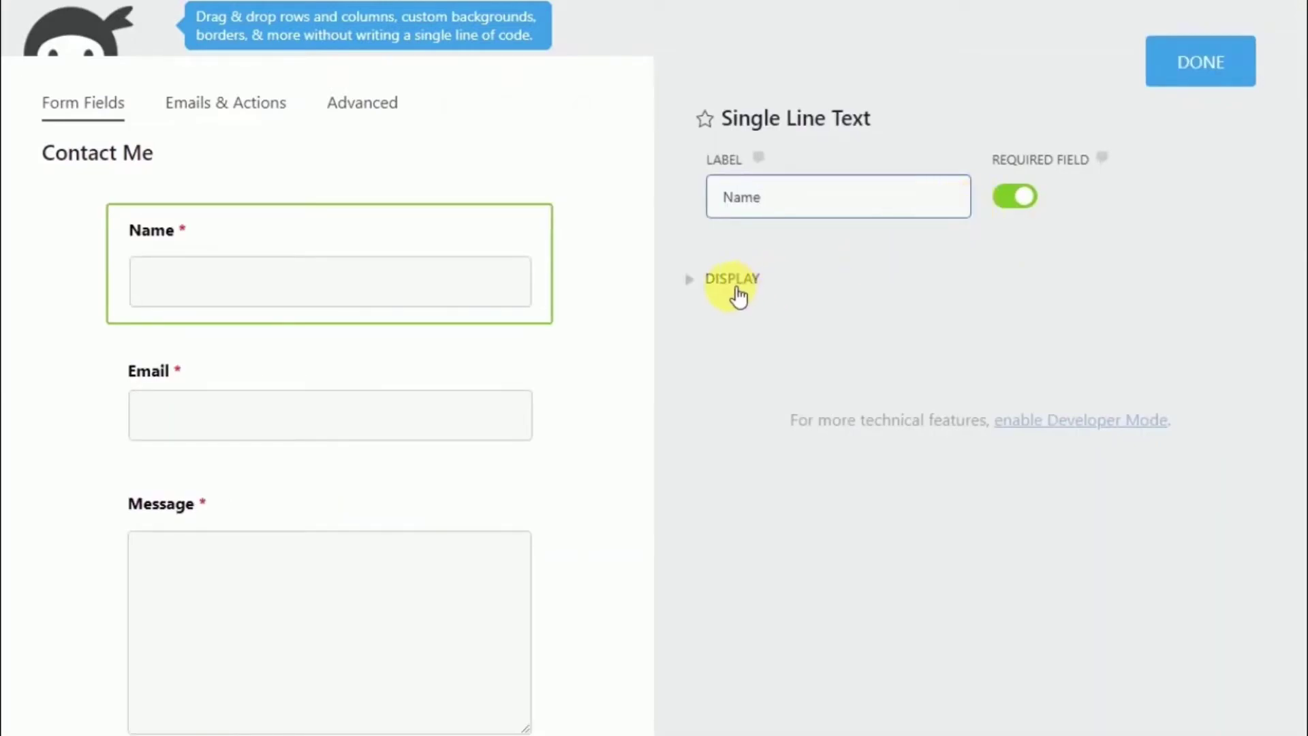
left_click(1017, 197)
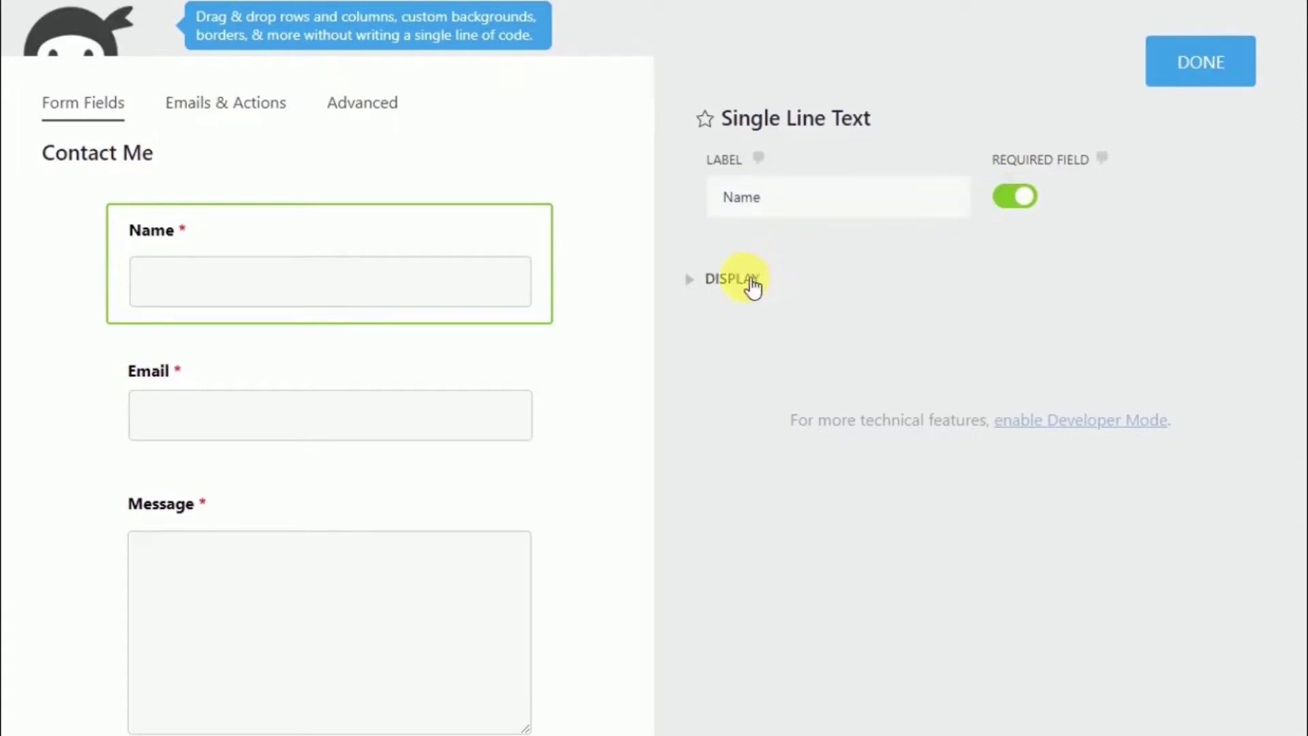
Expand the Name field's Display options and go through Default Value, Description and Placeholder
left_click(706, 285)
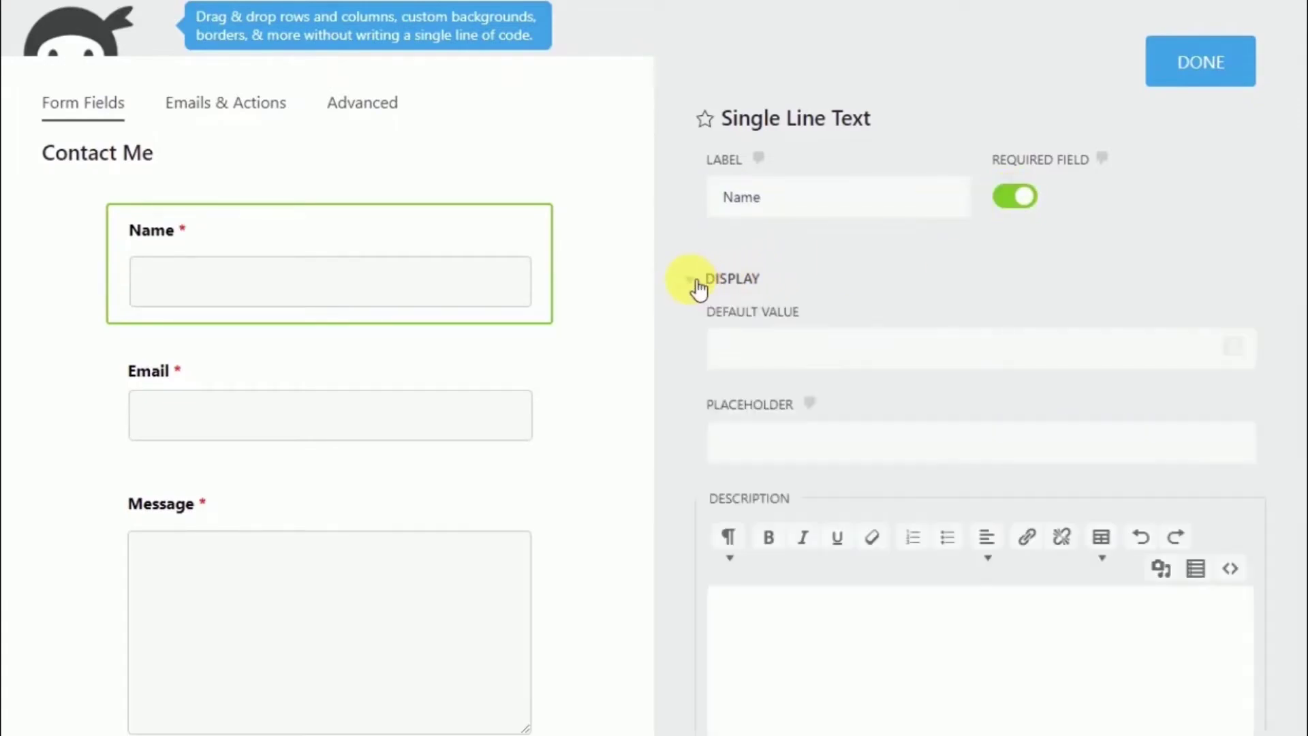
left_click(699, 288)
left_click(696, 286)
left_click(753, 351)
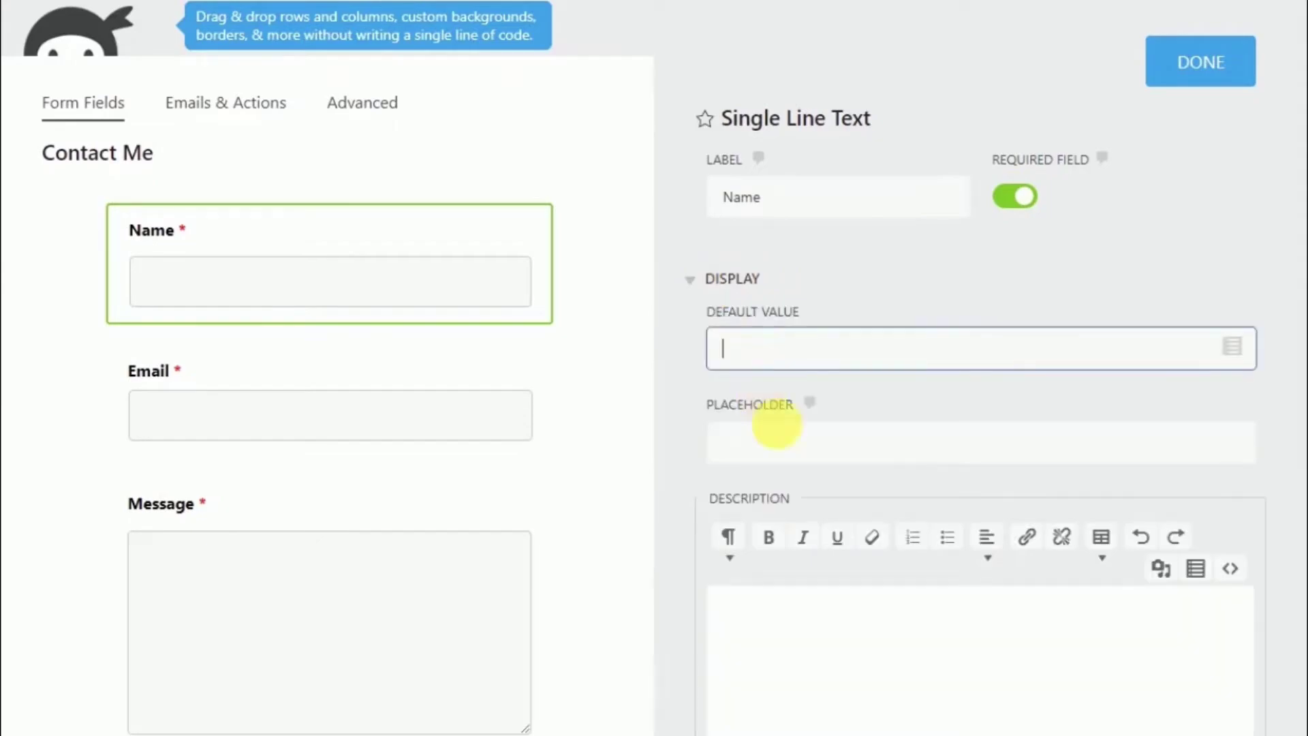
left_click(788, 619)
left_click(773, 431)
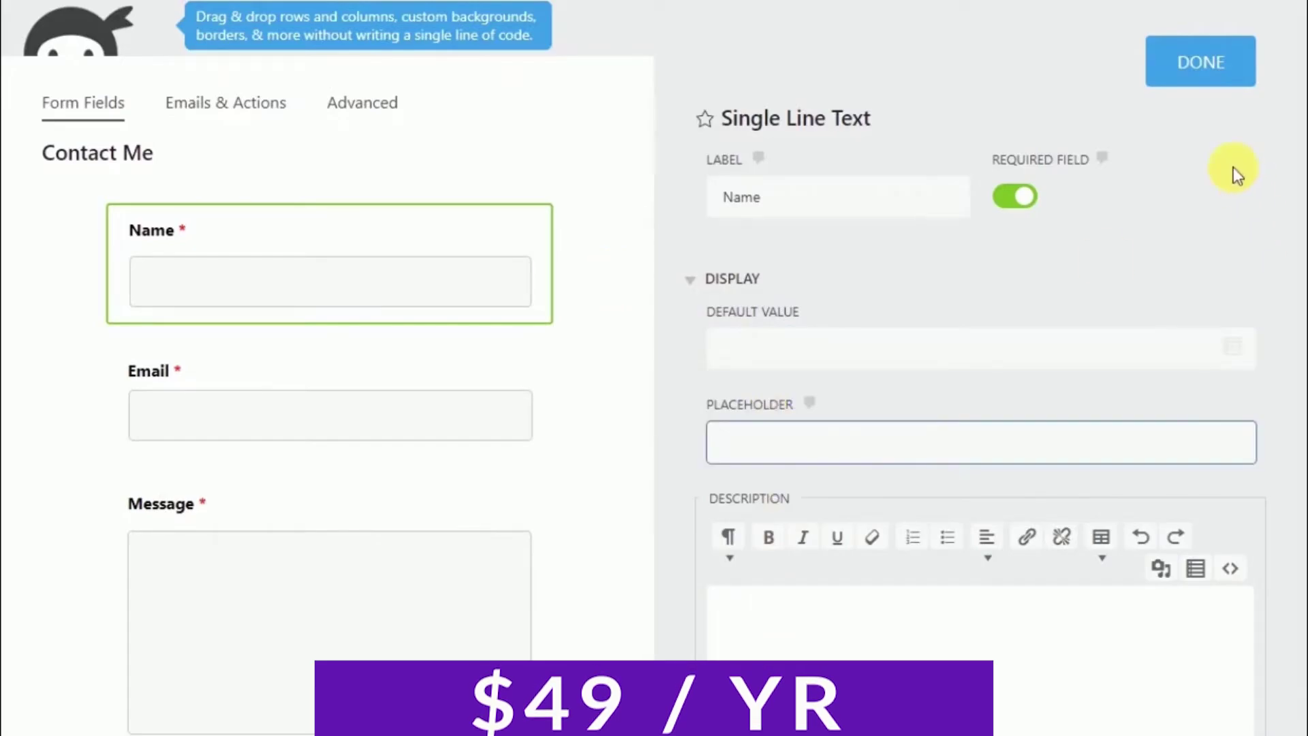
left_click(1193, 109)
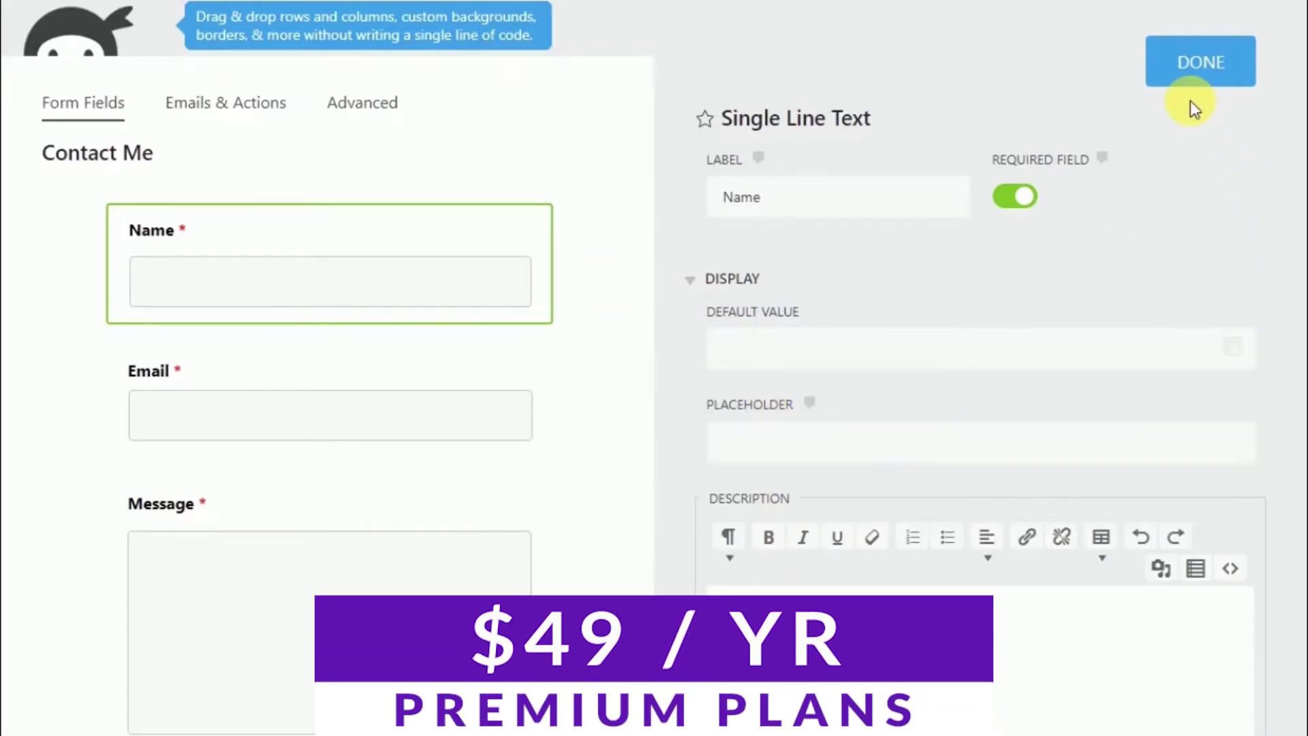
left_click(1194, 79)
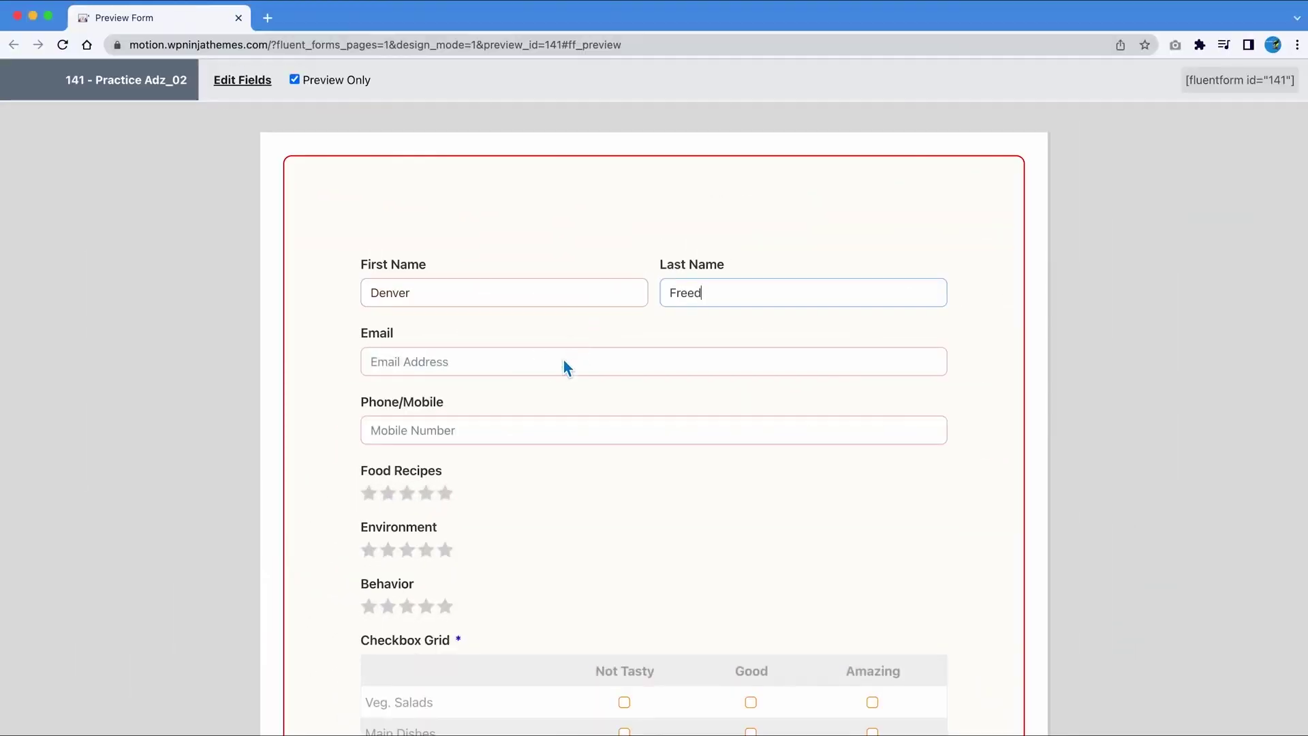
Page through the multi-step form preview to the checkbox grid page
scroll(564, 363, "down", 7)
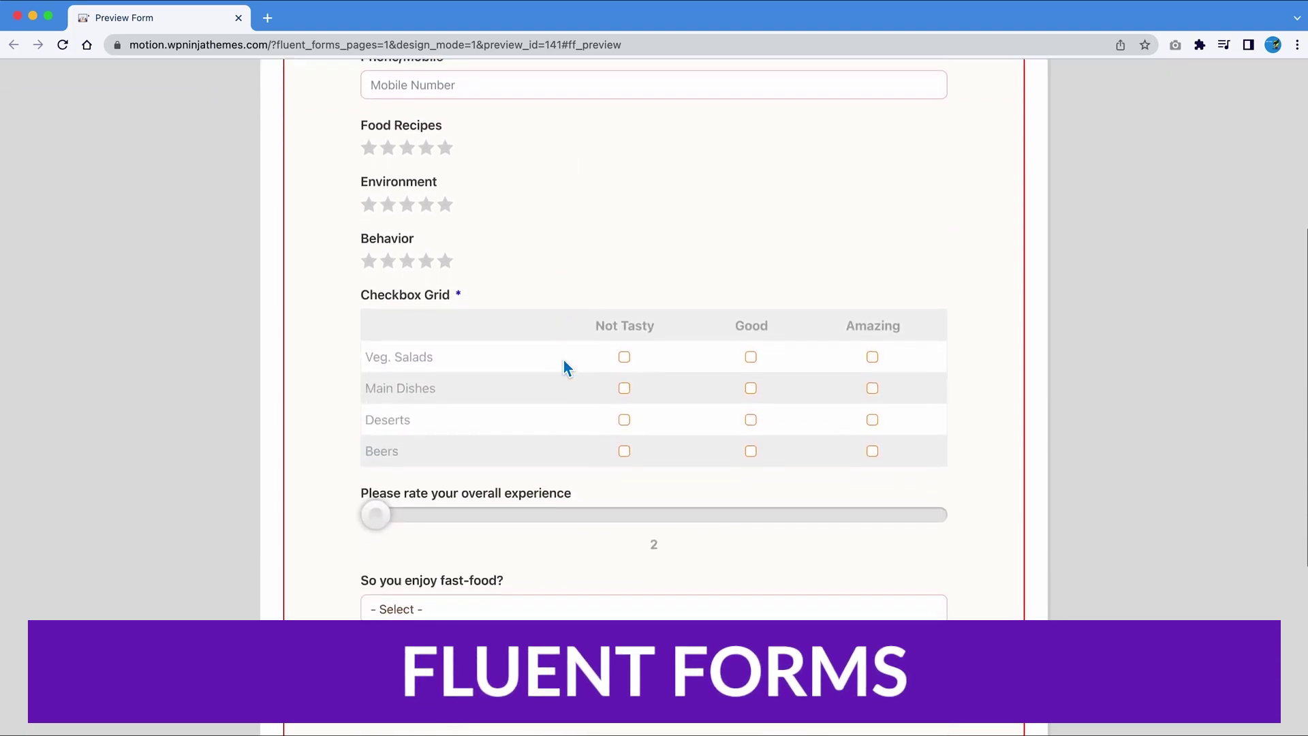
scroll(563, 368, "down", 2)
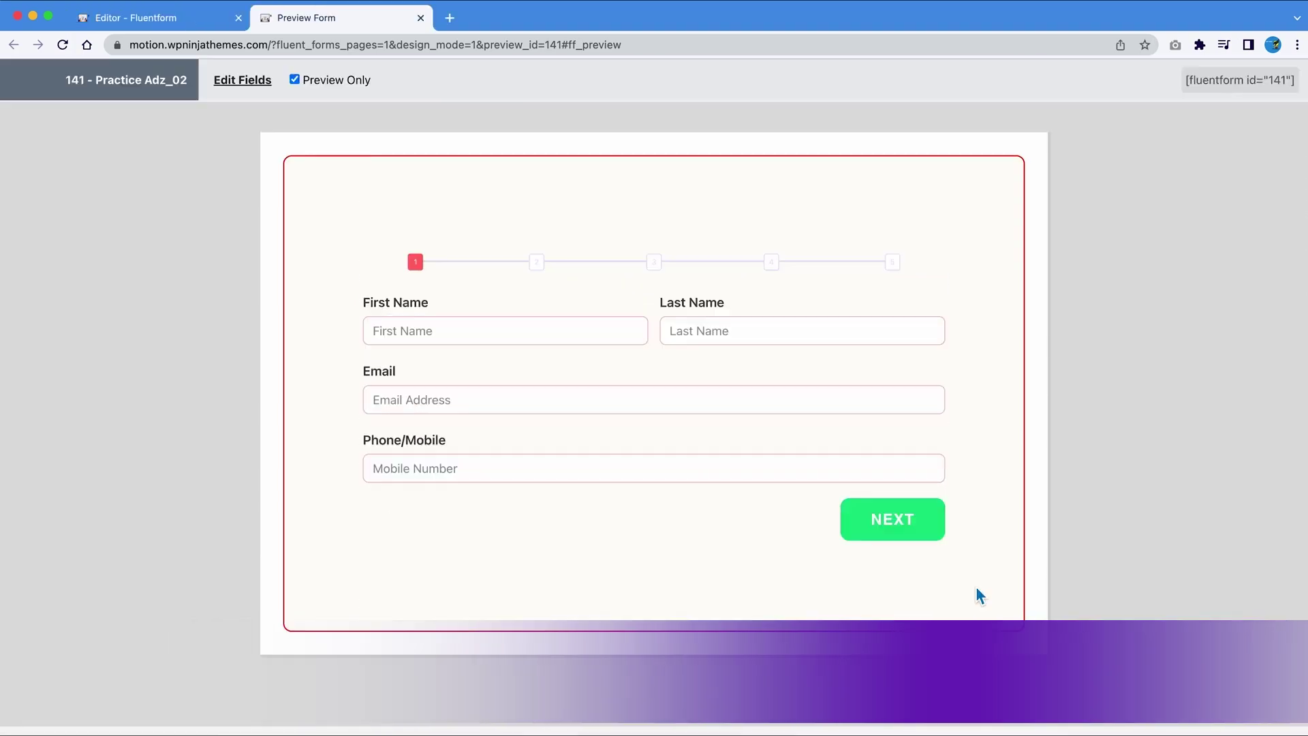
left_click(887, 520)
left_click(882, 500)
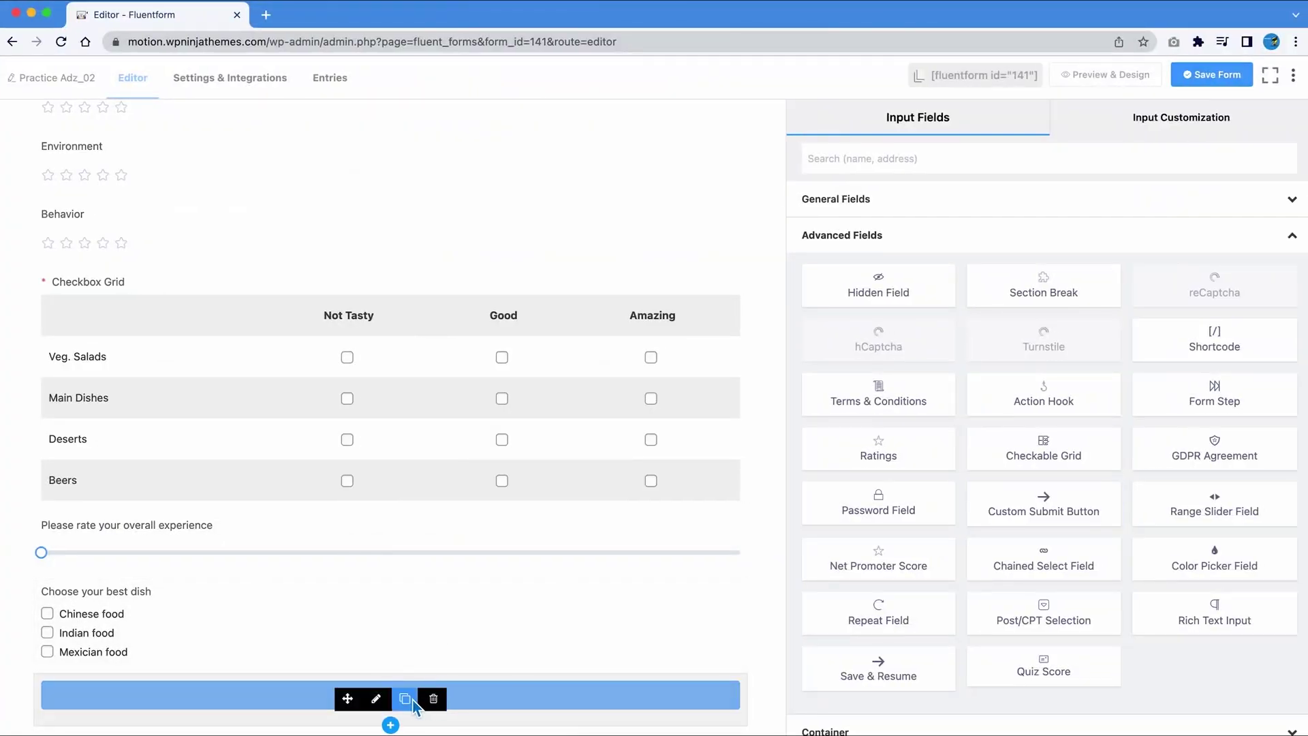
Duplicate the Submit button and place the copy above the Checkbox Grid
left_click(405, 698)
left_click_drag(347, 698, 374, 245)
left_click(232, 77)
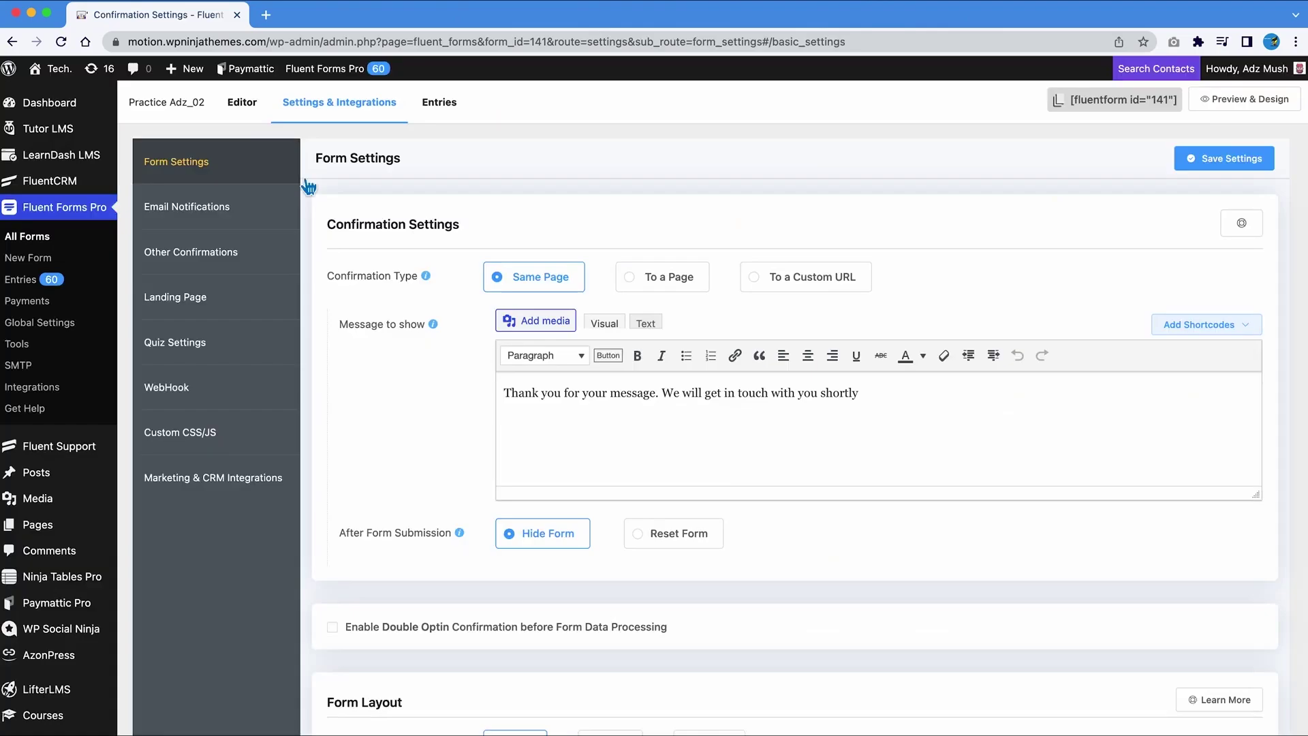
scroll(546, 467, "down", 7)
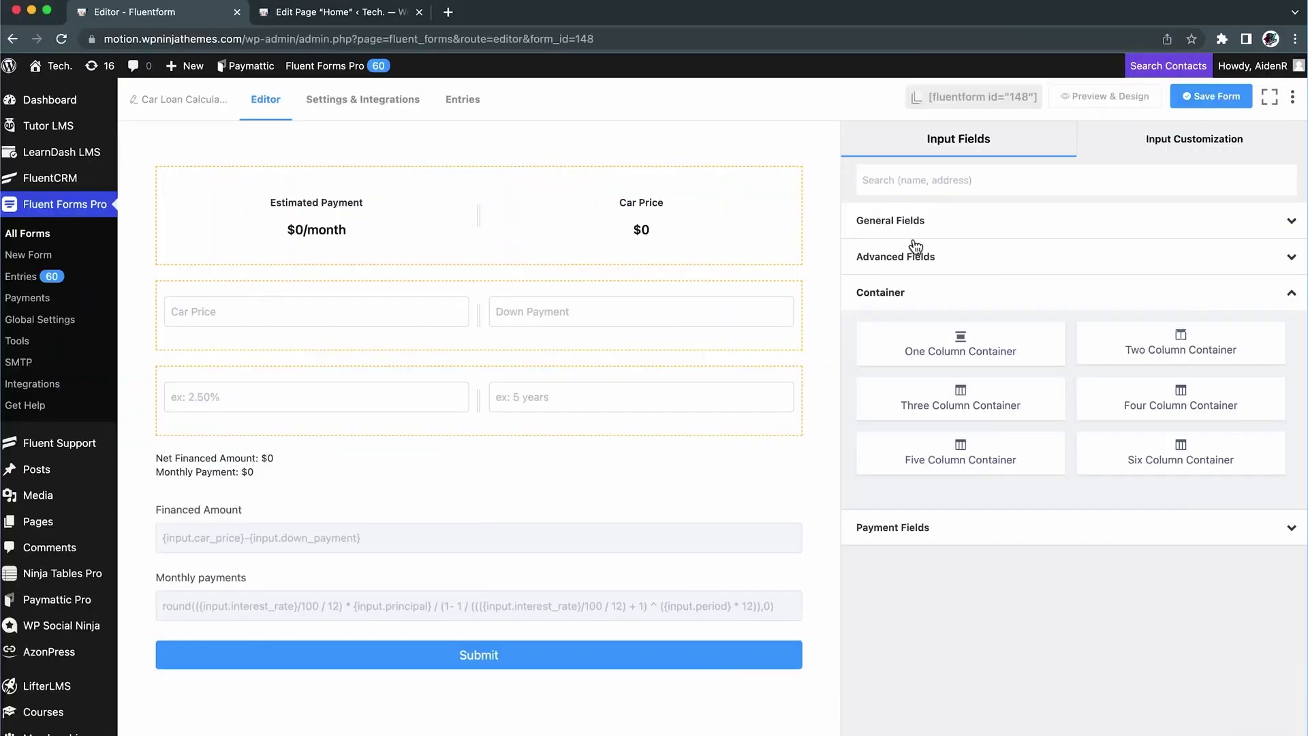
Preview the calculator with price 100000, down payment 5000, 5% over 3 years, then select its shortcode
left_click(1107, 96)
left_click(372, 401)
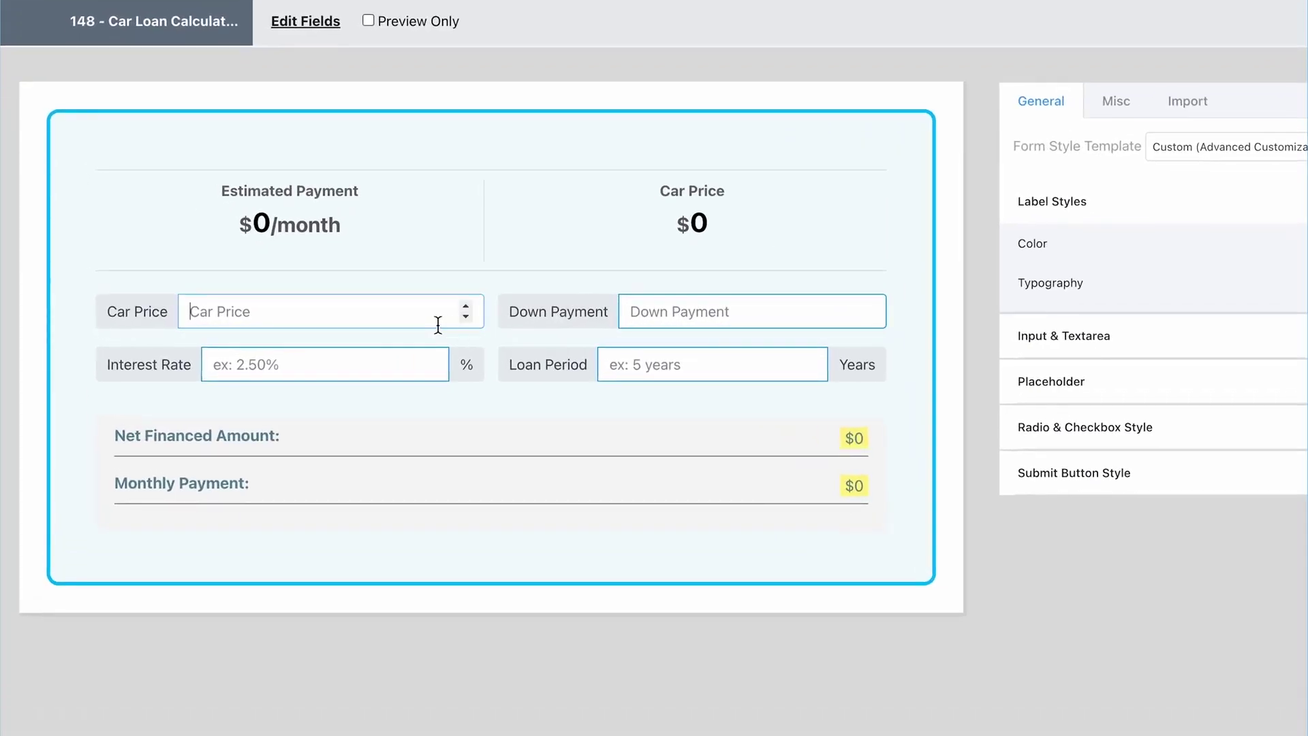
type("100000")
left_click(686, 321)
type("5000")
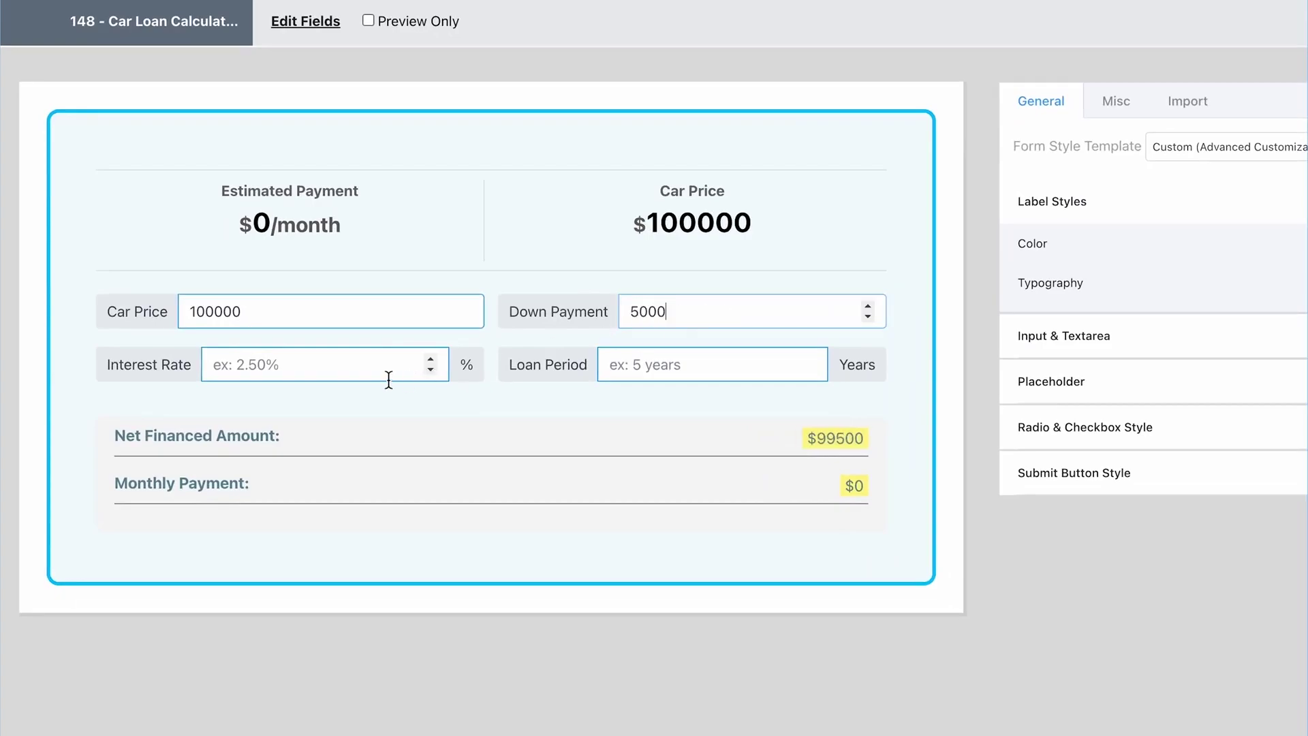
left_click(388, 378)
type("5")
left_click(665, 371)
type("3")
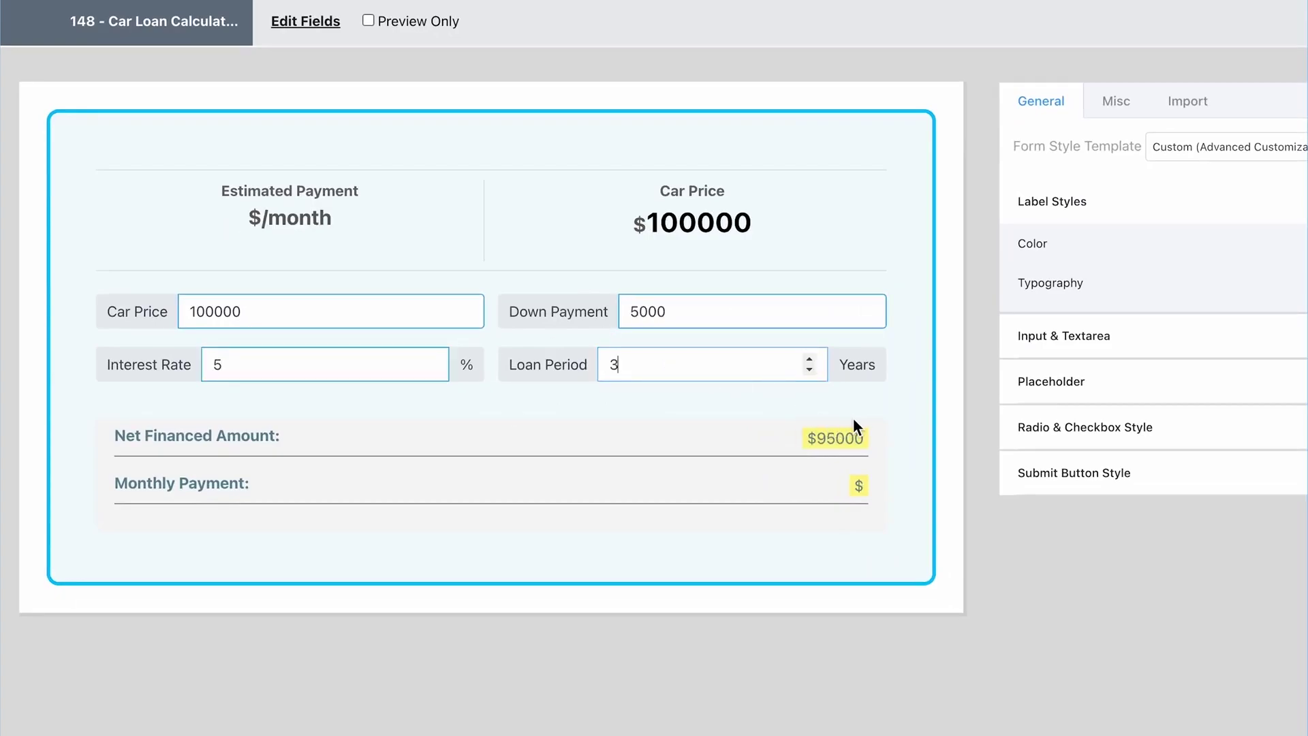
left_click(852, 418)
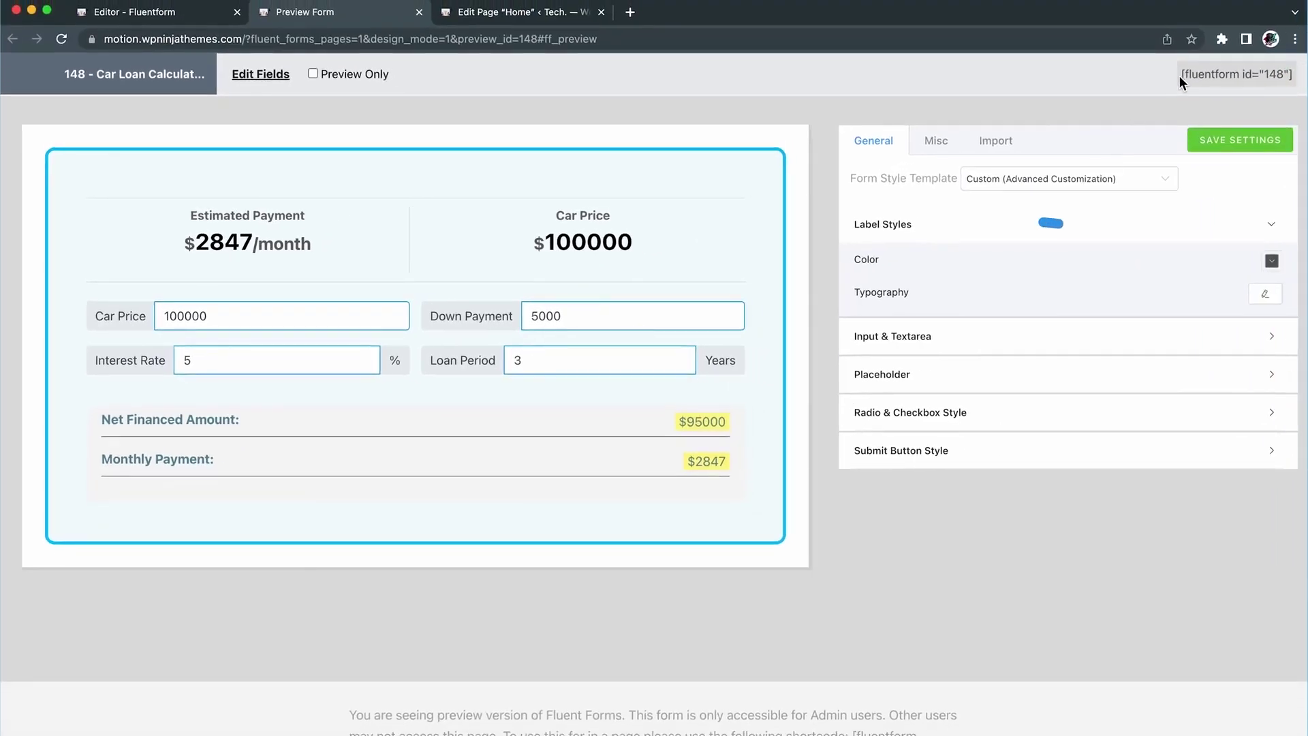
left_click_drag(1179, 75, 1258, 102)
key("ctrl+c")
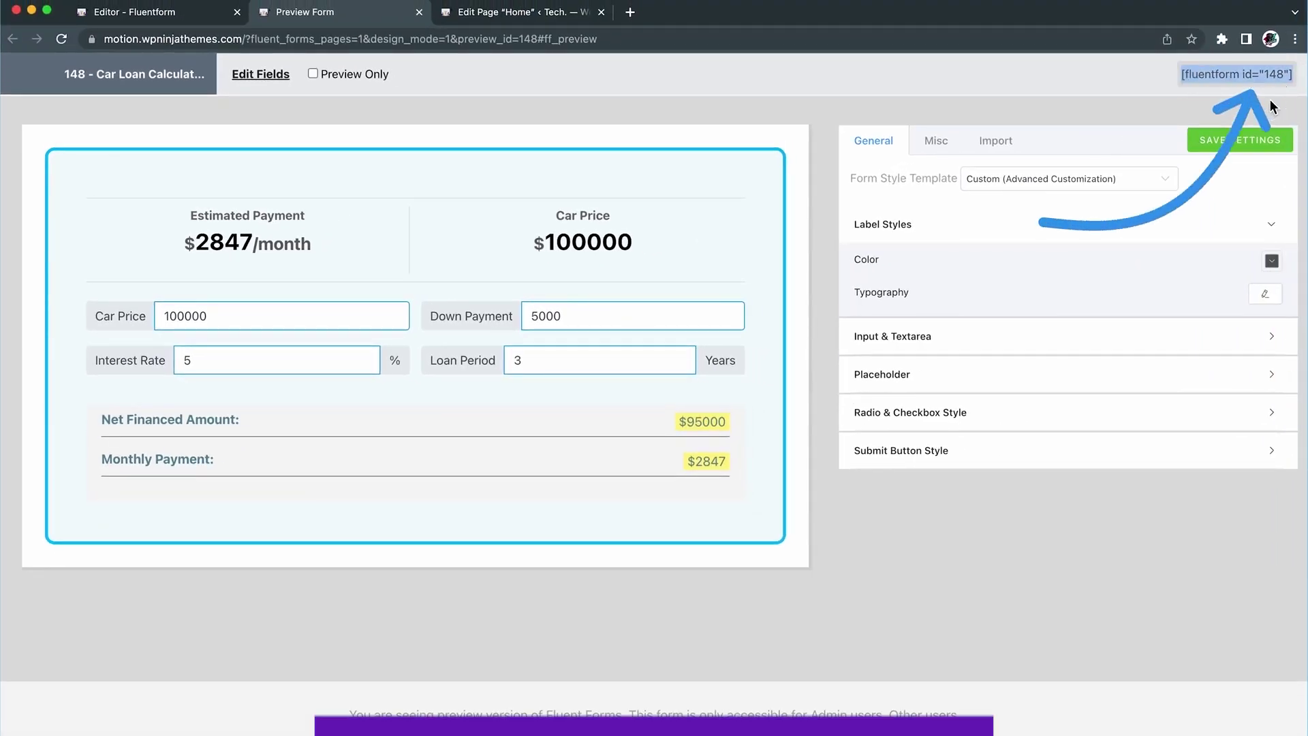
Paste [fluentform id="148"] over the Home page's old Shortcode block text and preview the page
left_click(538, 12)
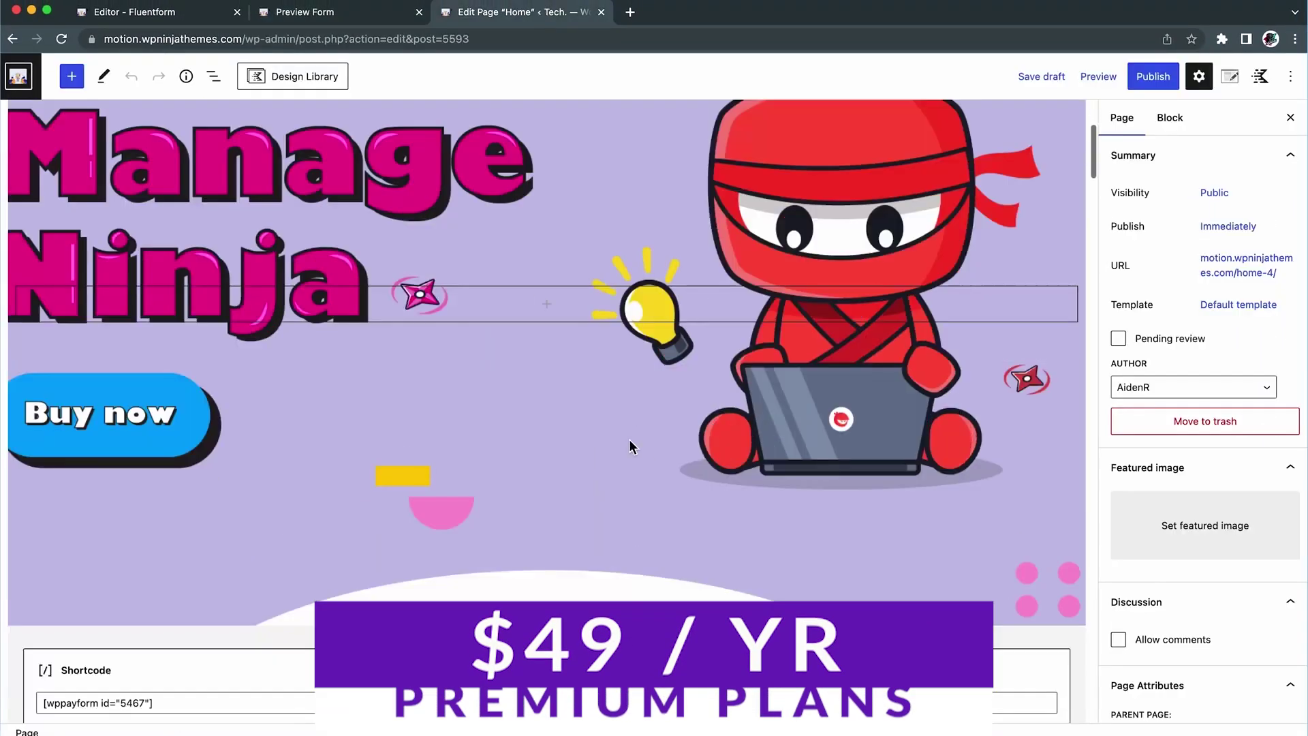
scroll(628, 446, "down", 3)
triple_click(613, 514)
key("ctrl+v")
left_click(1097, 77)
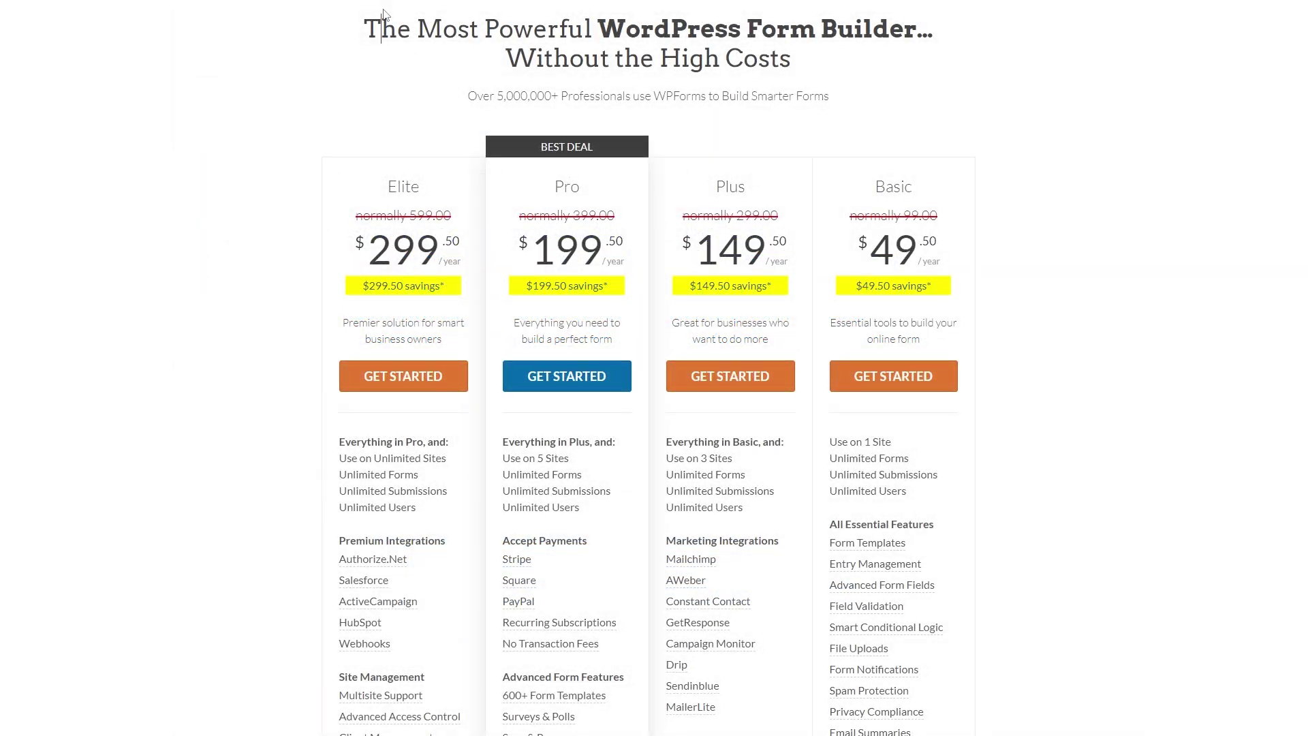
Pick the Pro plan on the WPForms pricing page to begin its checkout
left_click(558, 386)
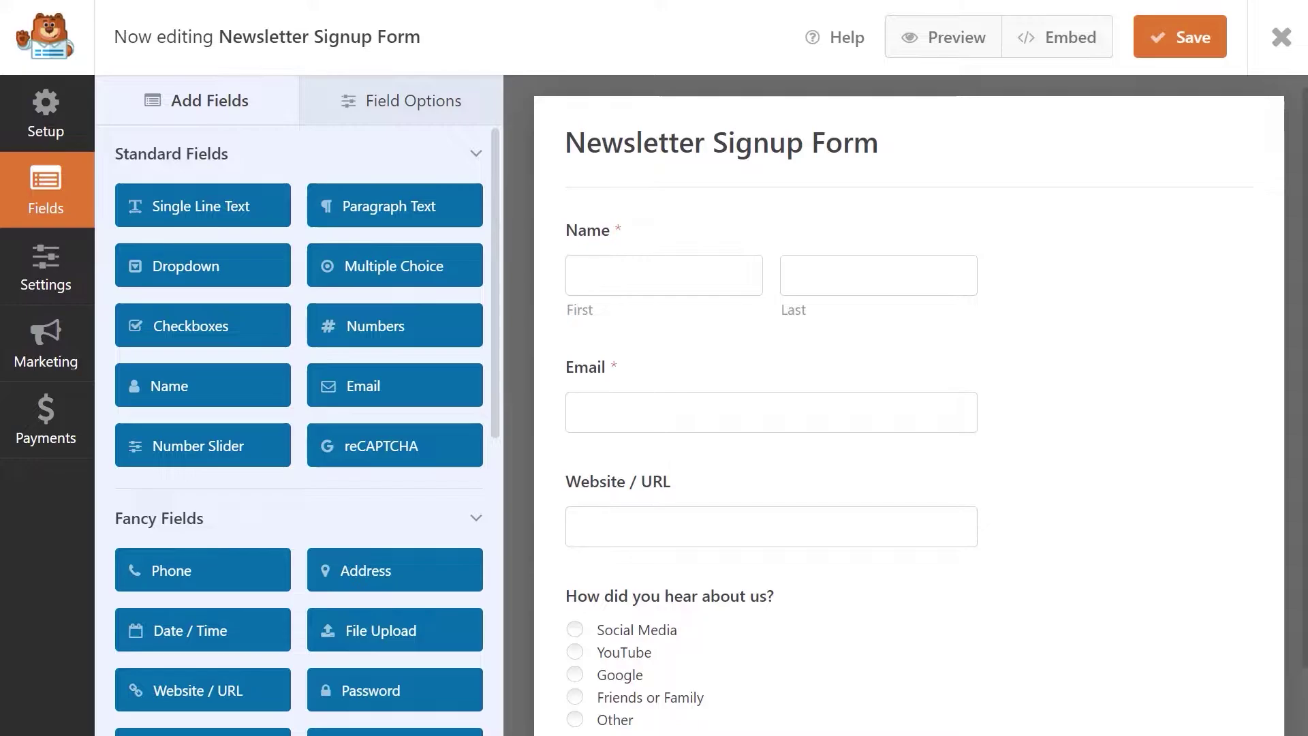
Browse the Mailchimp, Sendinblue, Drip and HubSpot integrations, then scroll through the {admin_email} notification settings
left_click(46, 340)
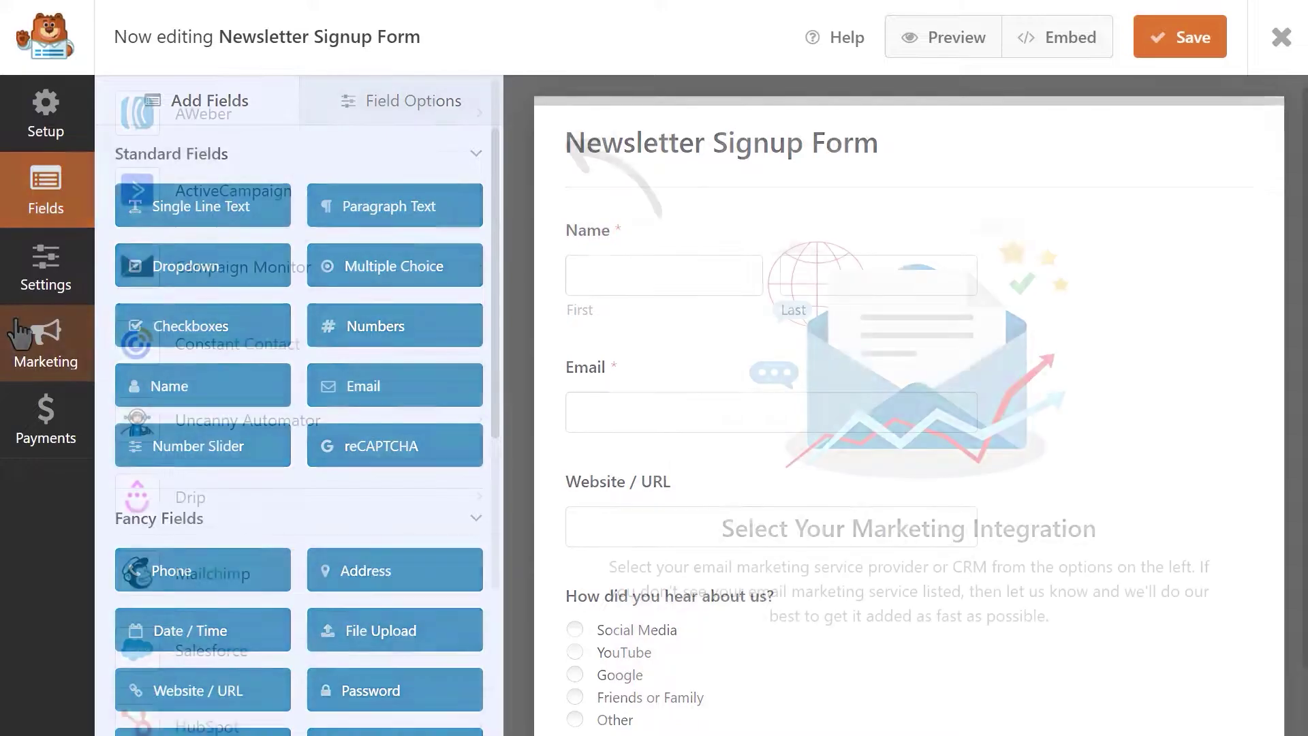
left_click(258, 574)
scroll(257, 574, "down", 3)
left_click(257, 574)
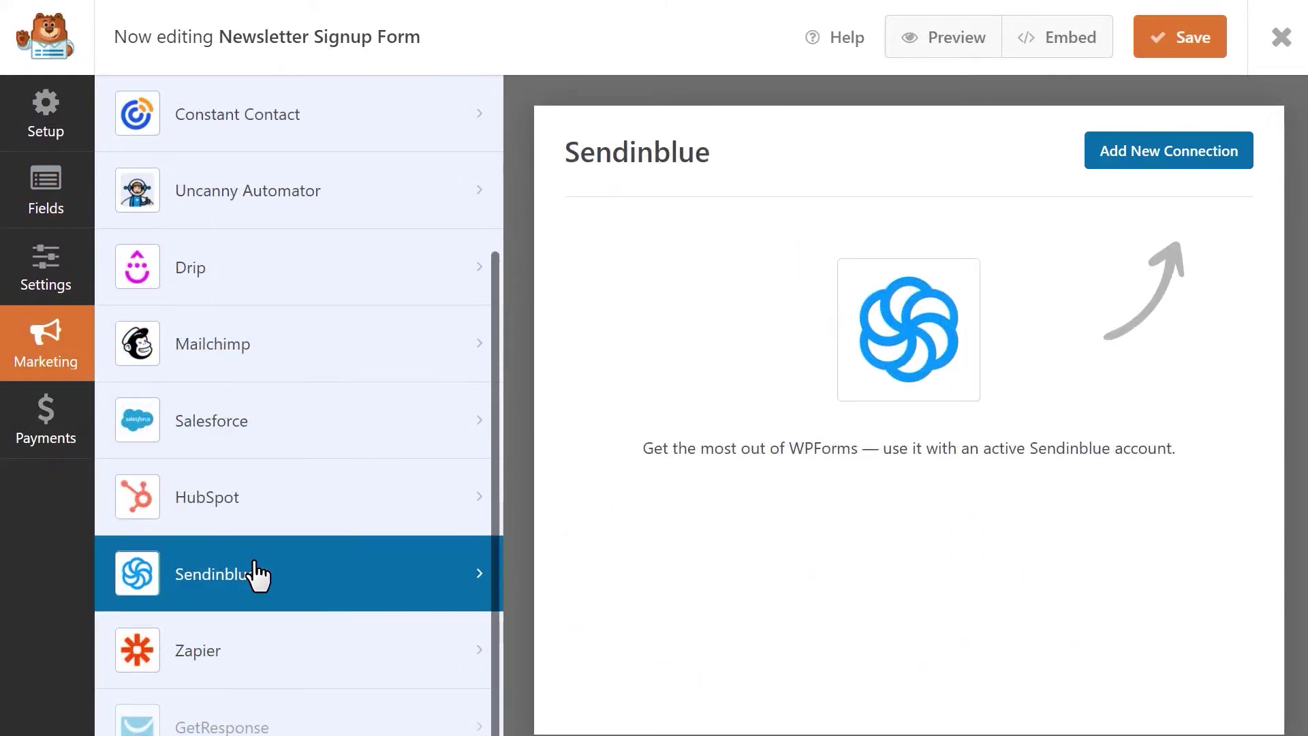
left_click(340, 268)
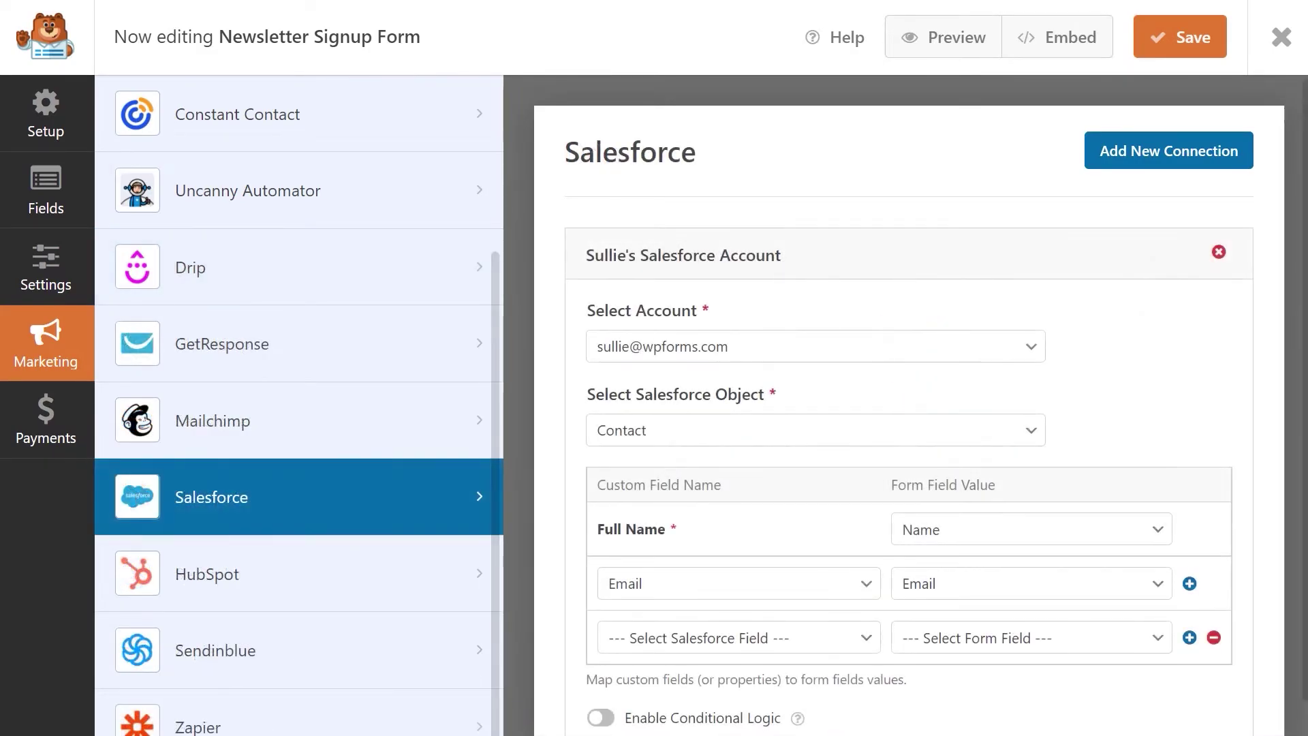
left_click(350, 574)
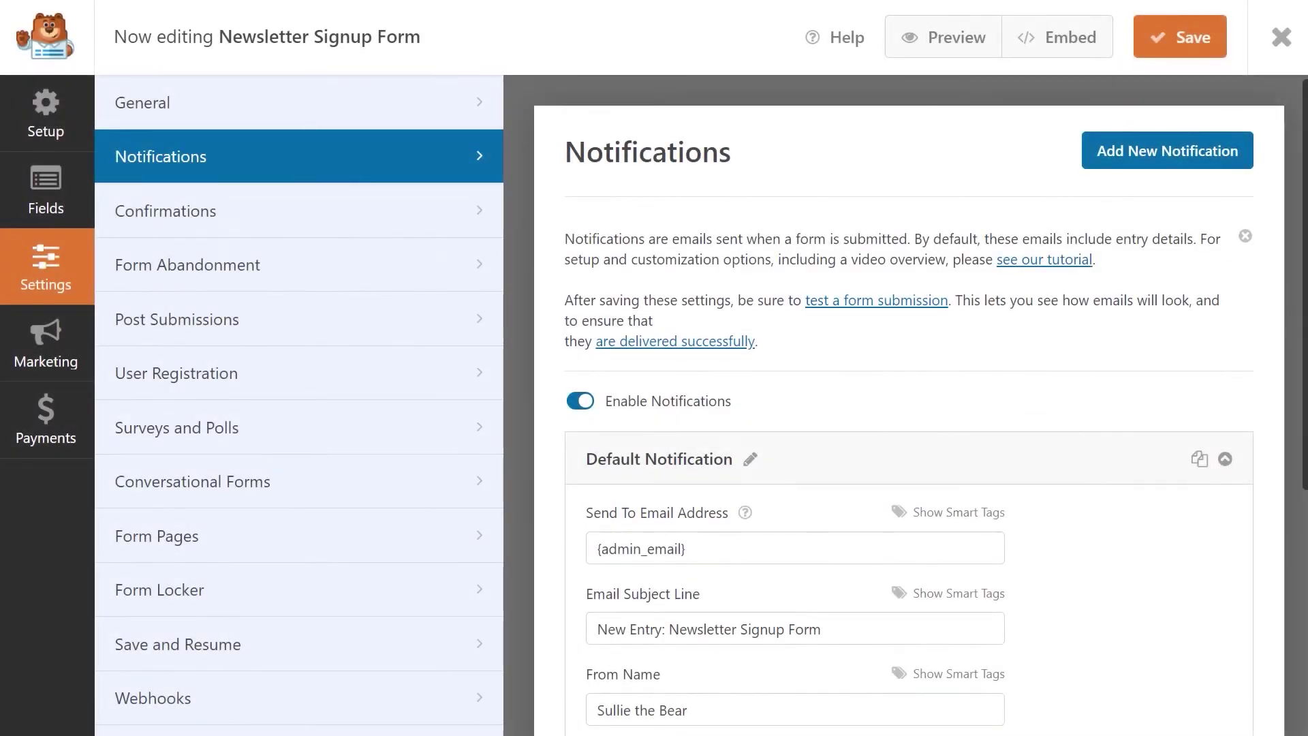
scroll(922, 405, "down", 6)
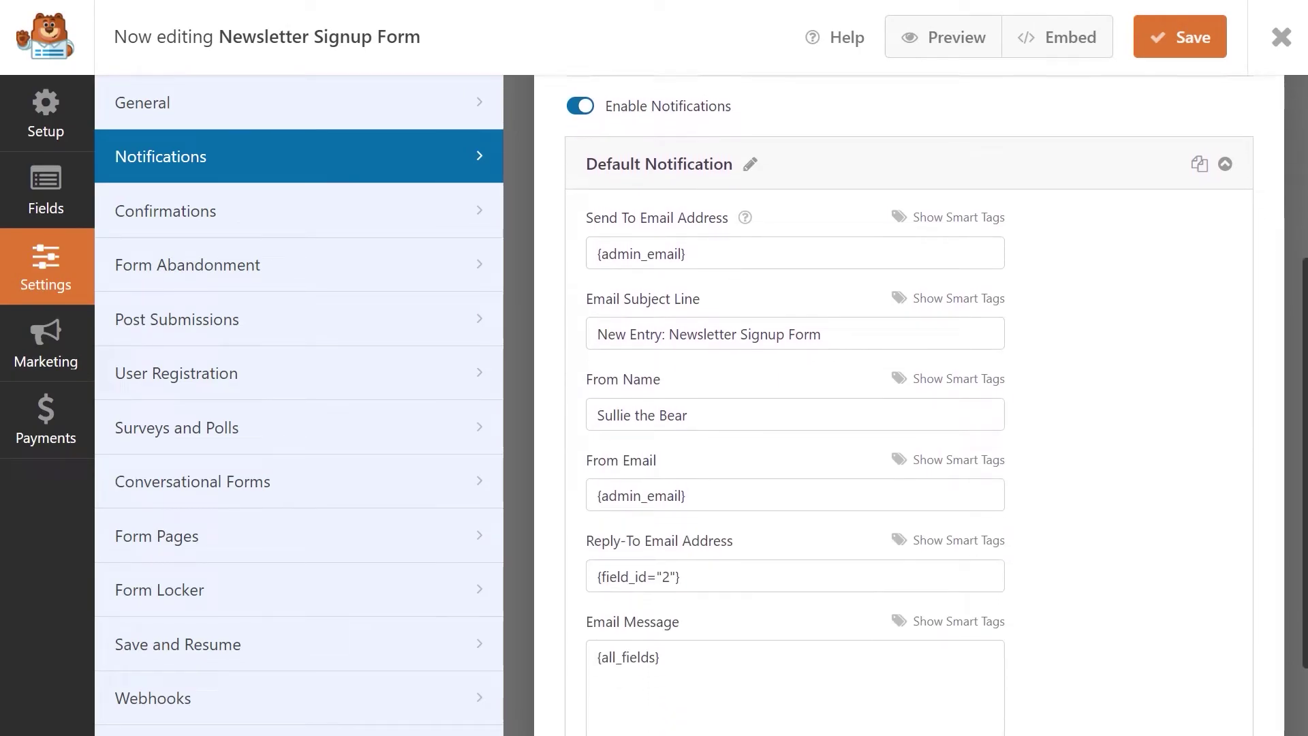
scroll(922, 405, "down", 1)
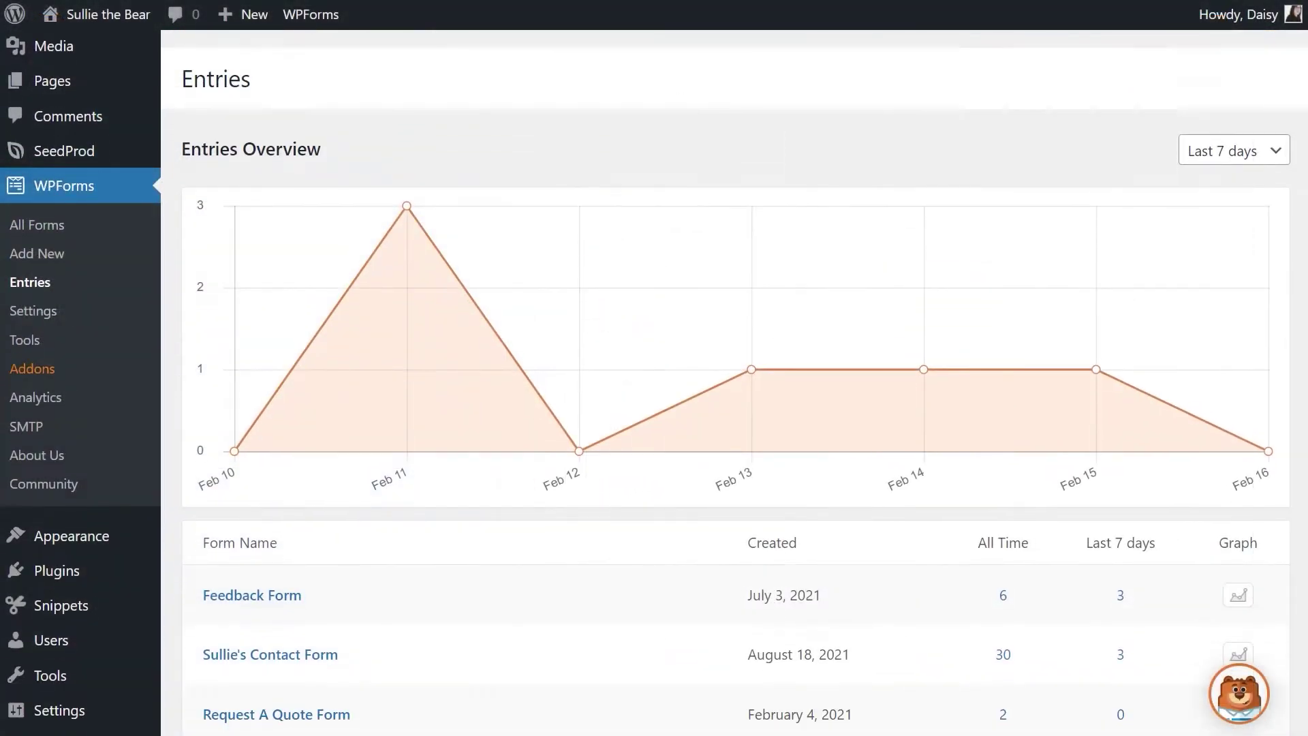
Scroll the Entries overview down to the recent-submissions chart and per-form entry counts
scroll(749, 408, "down", 2)
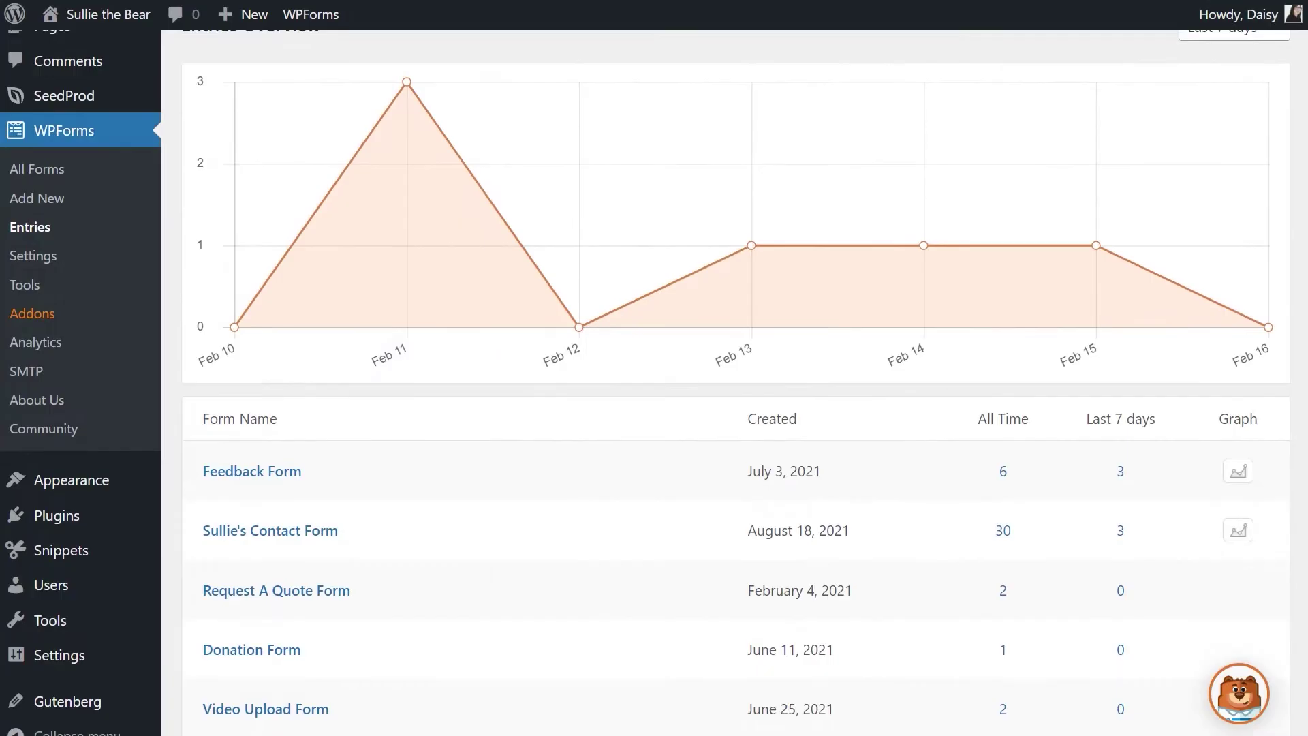